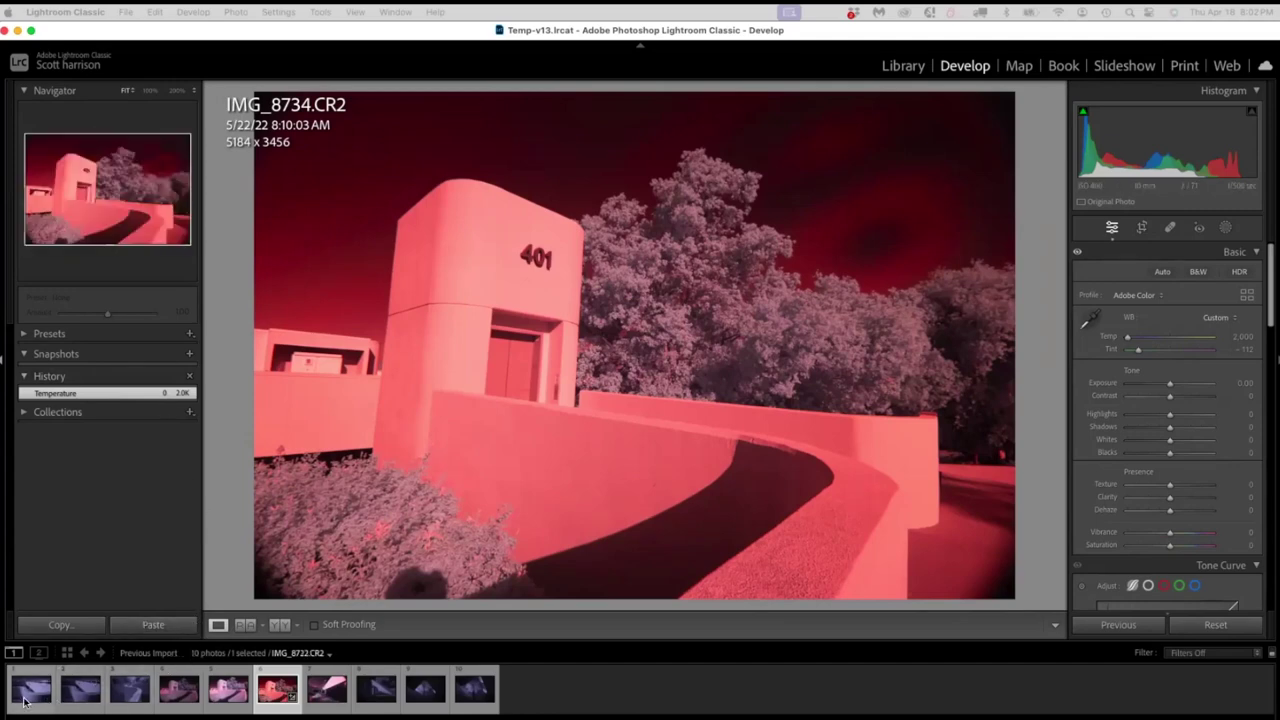
- Open photo IMG_8726.CR2 and apply the Infrared Temp -50 profile to it
click(22, 697)
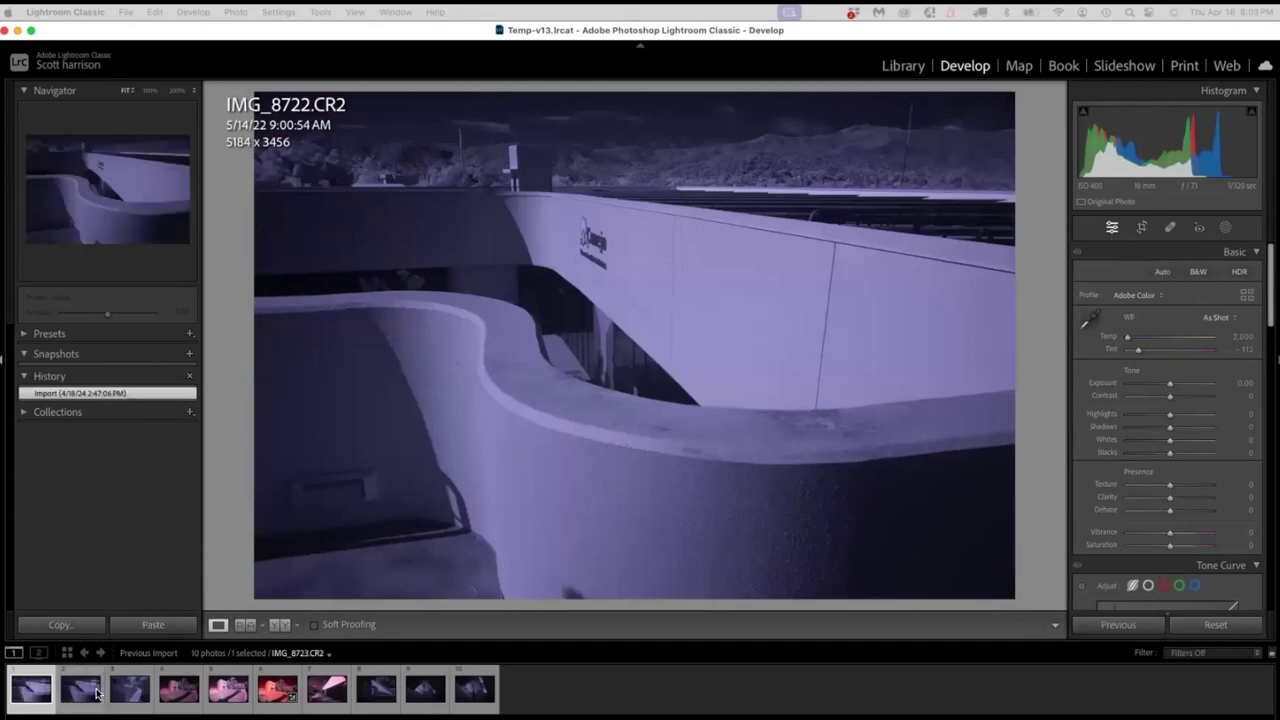
click(131, 690)
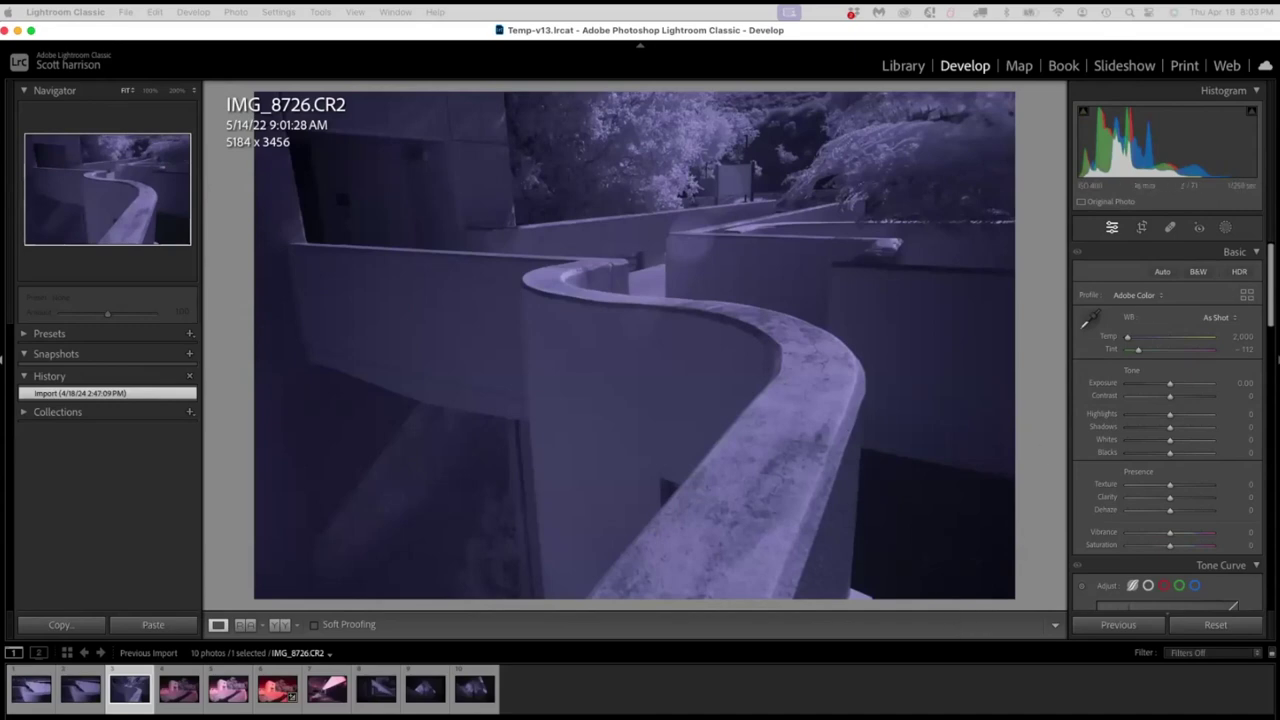
click(1145, 300)
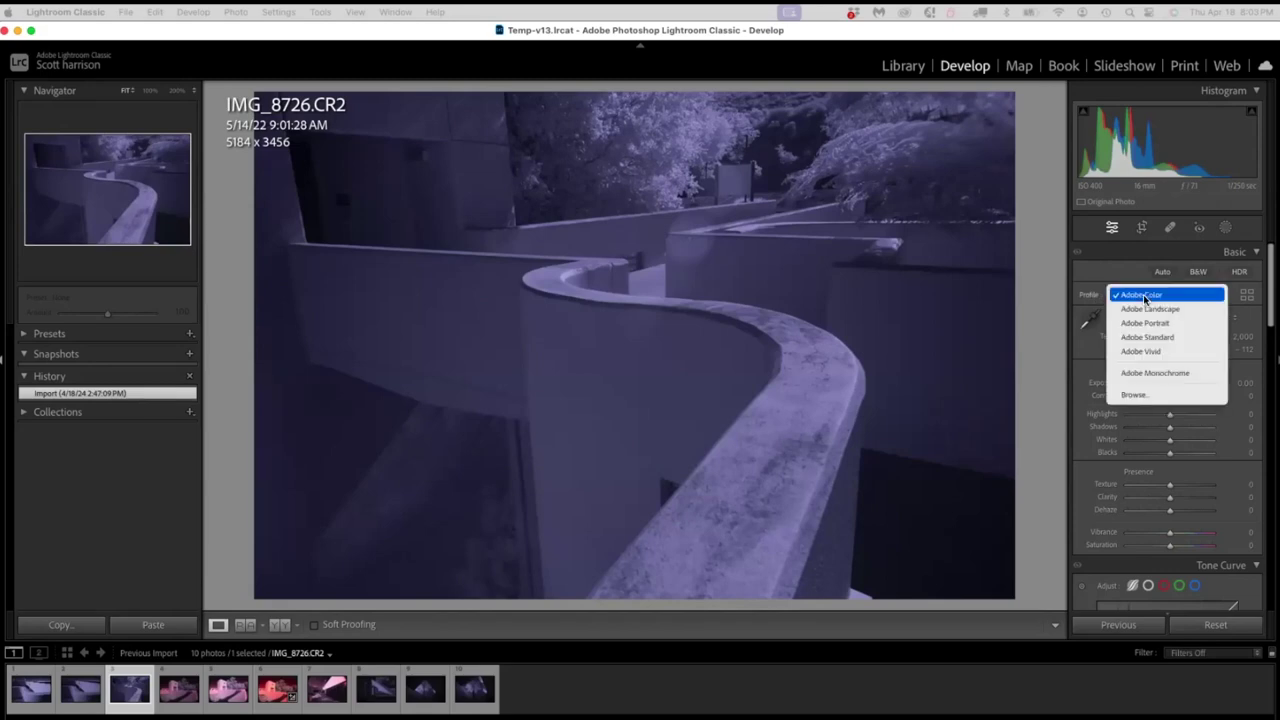
click(1133, 395)
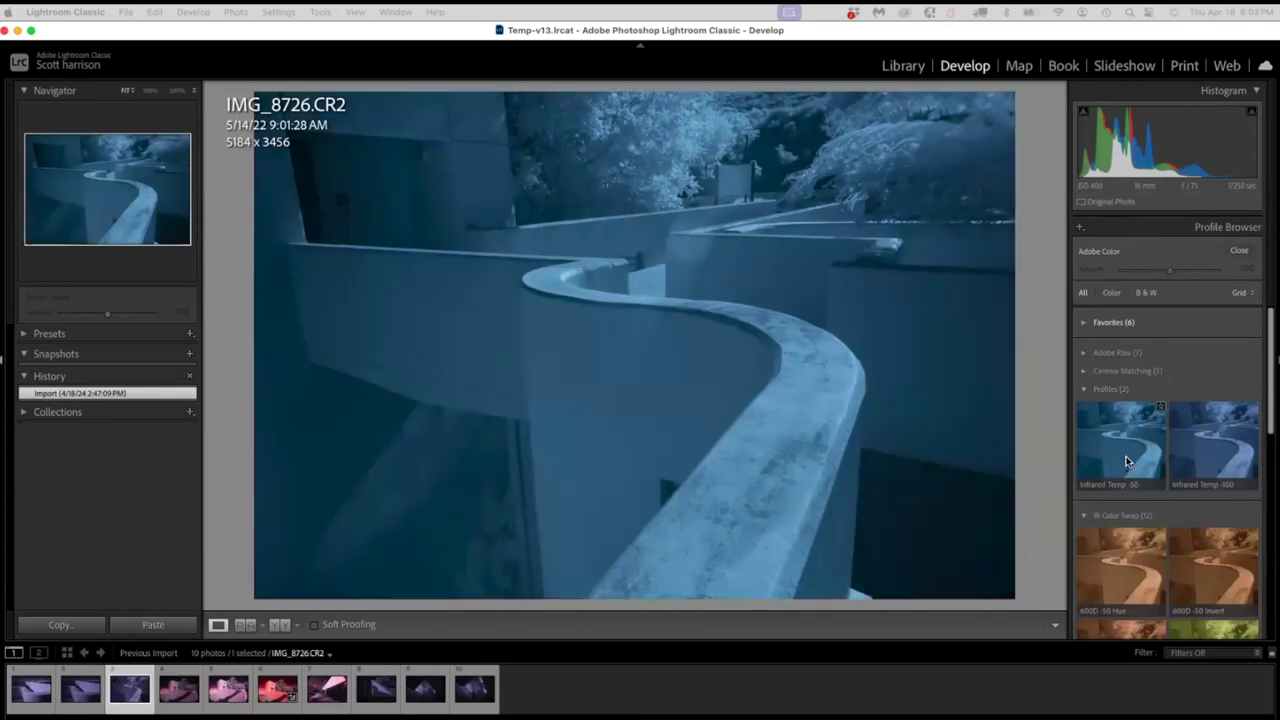
click(1126, 461)
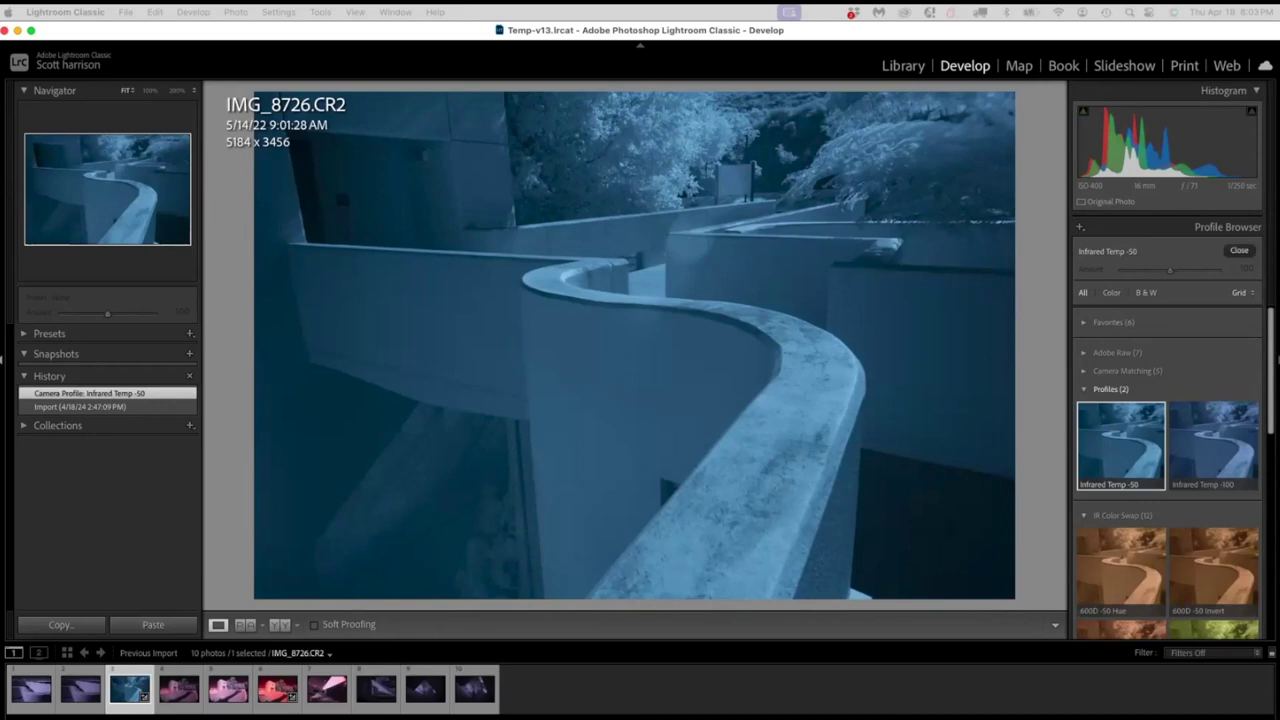
click(1239, 250)
- Neutralise the white balance by sampling the curved wall, and convert the photo to black and white
click(1089, 319)
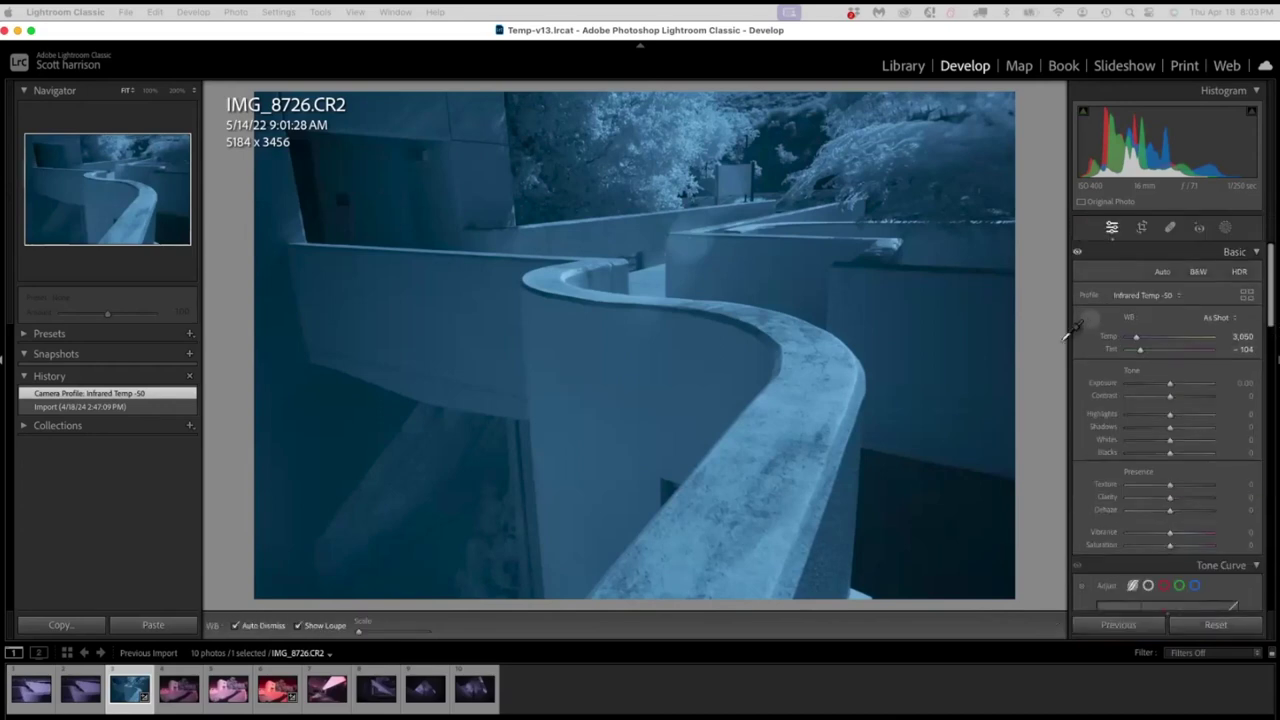
click(560, 290)
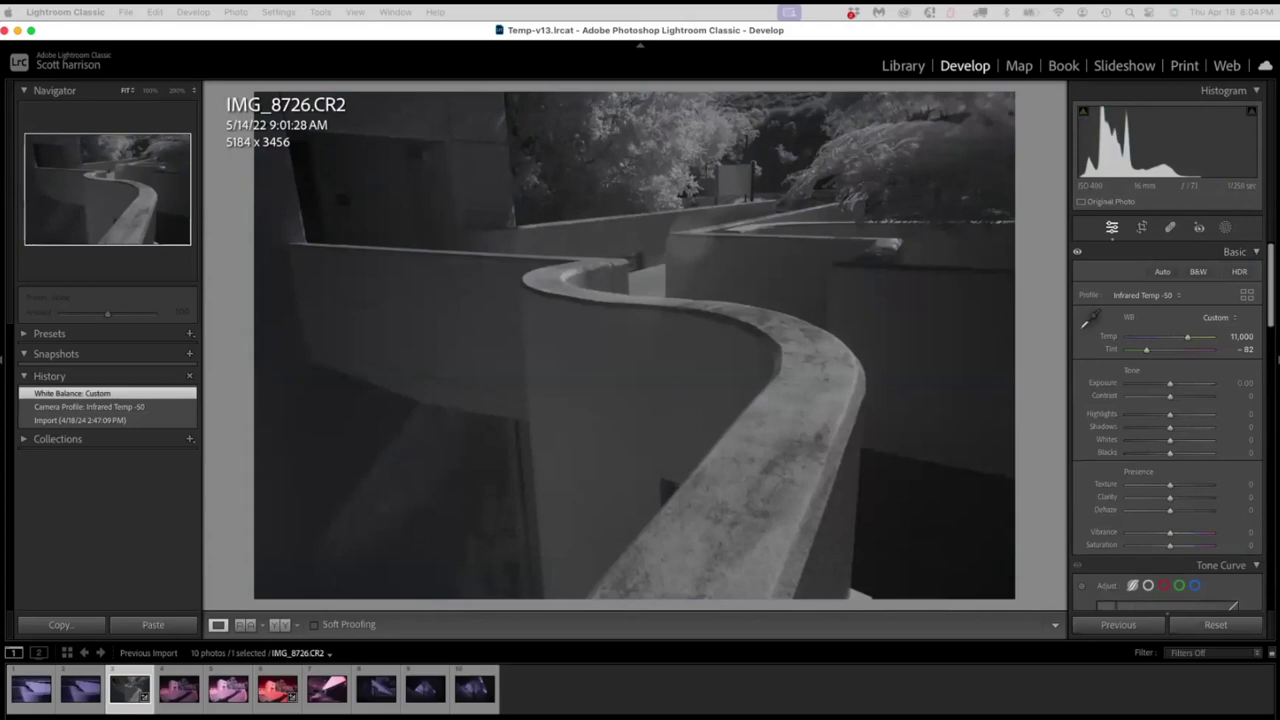
key(v)
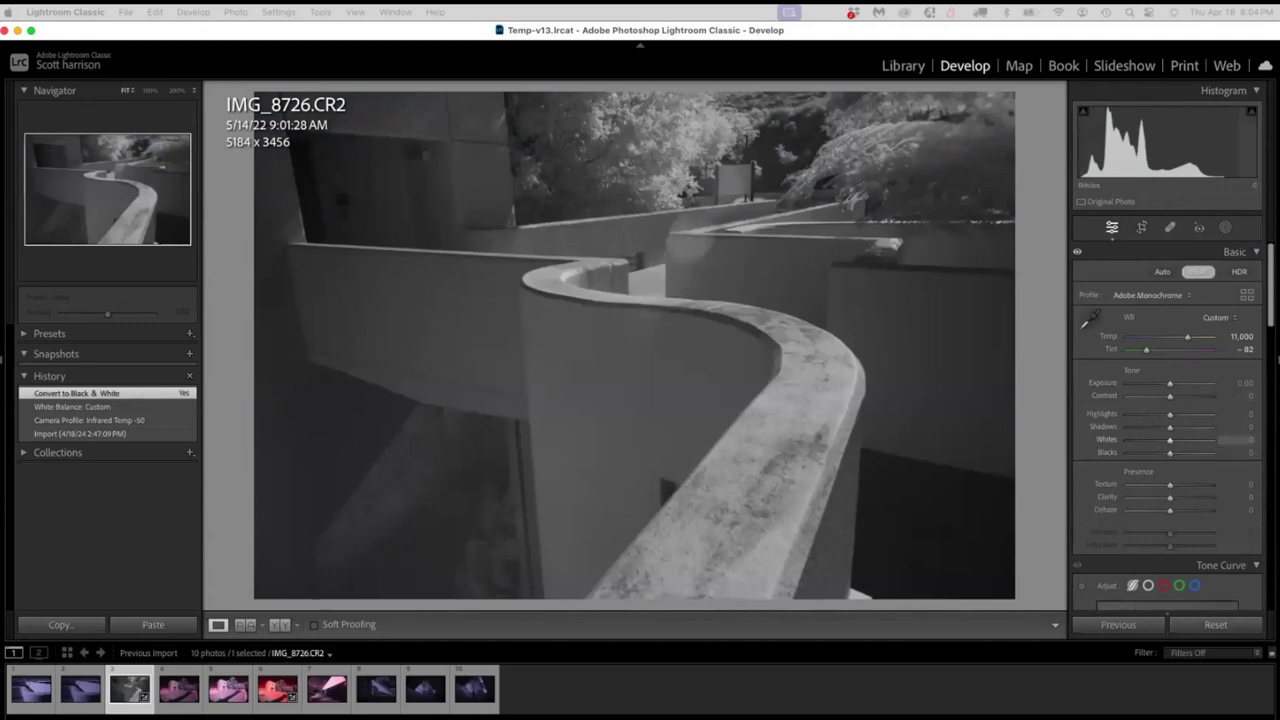
- Set Whites to +84, Blacks to -19, Exposure to -2.25, Shadows to +79 and Highlights to -100
drag(1170, 439, 1205, 439)
key(alt)
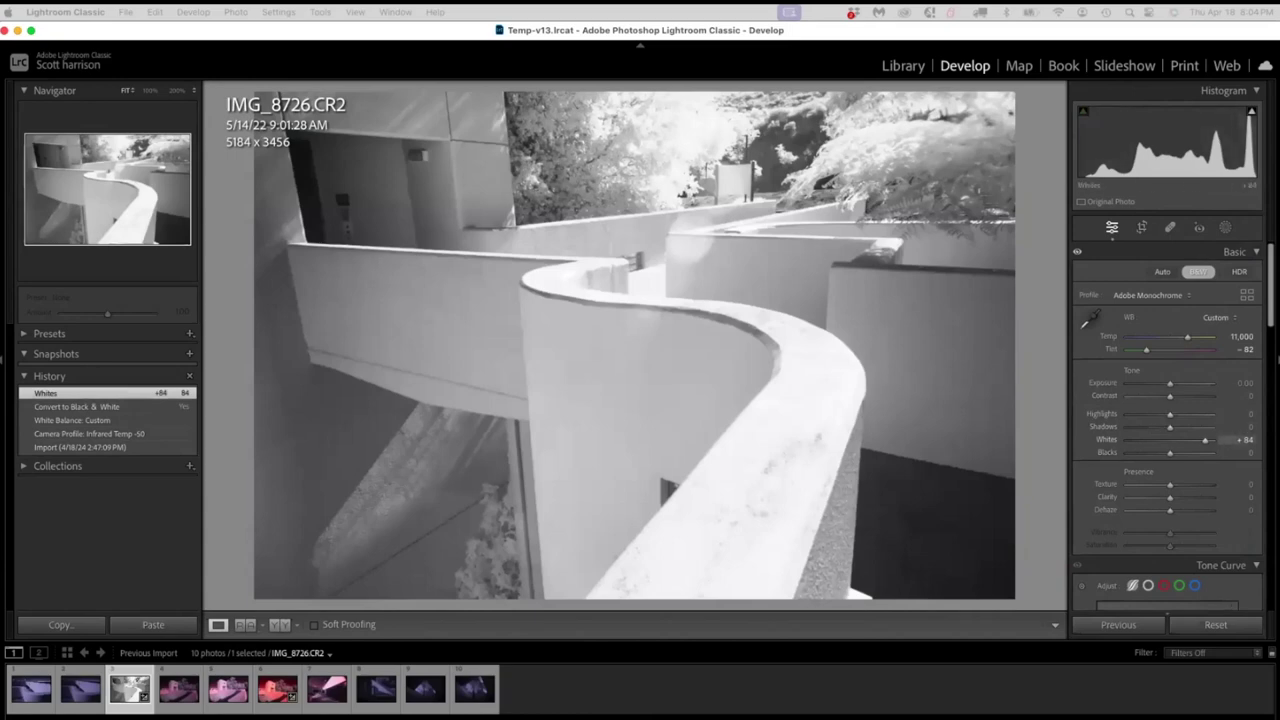
drag(1170, 453, 1161, 453)
drag(1170, 384, 1150, 384)
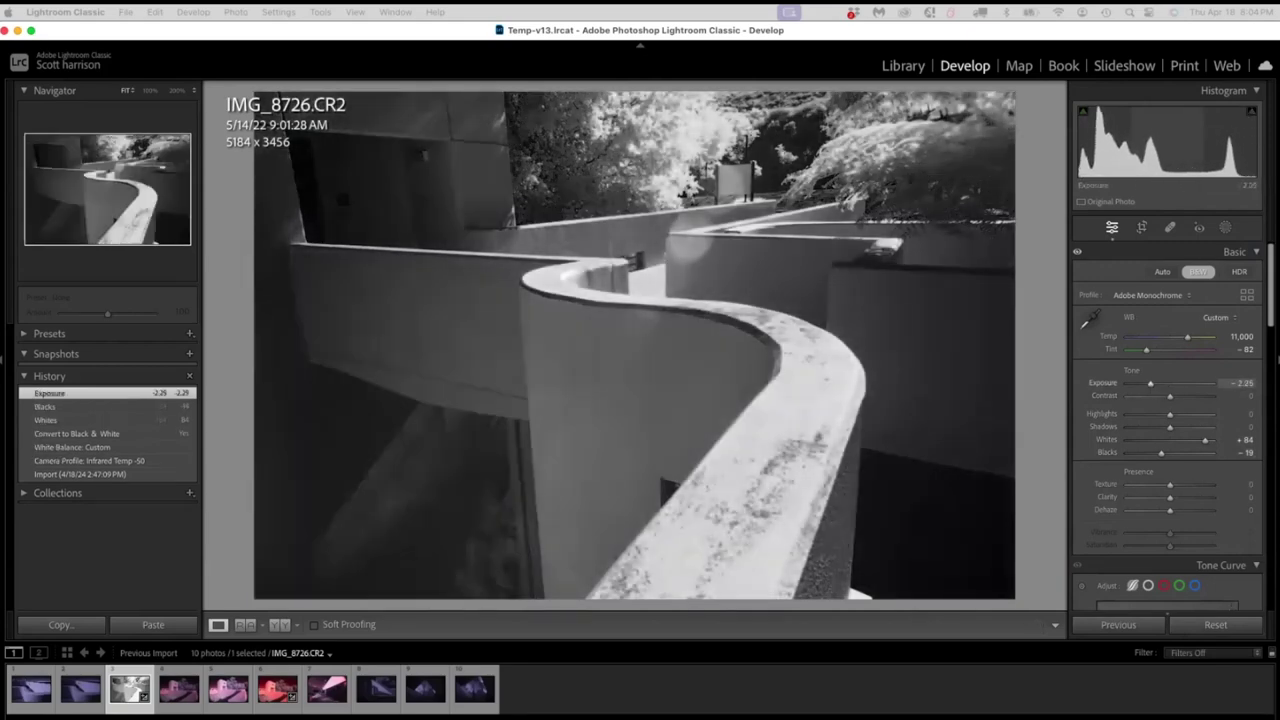
drag(1170, 426, 1118, 427)
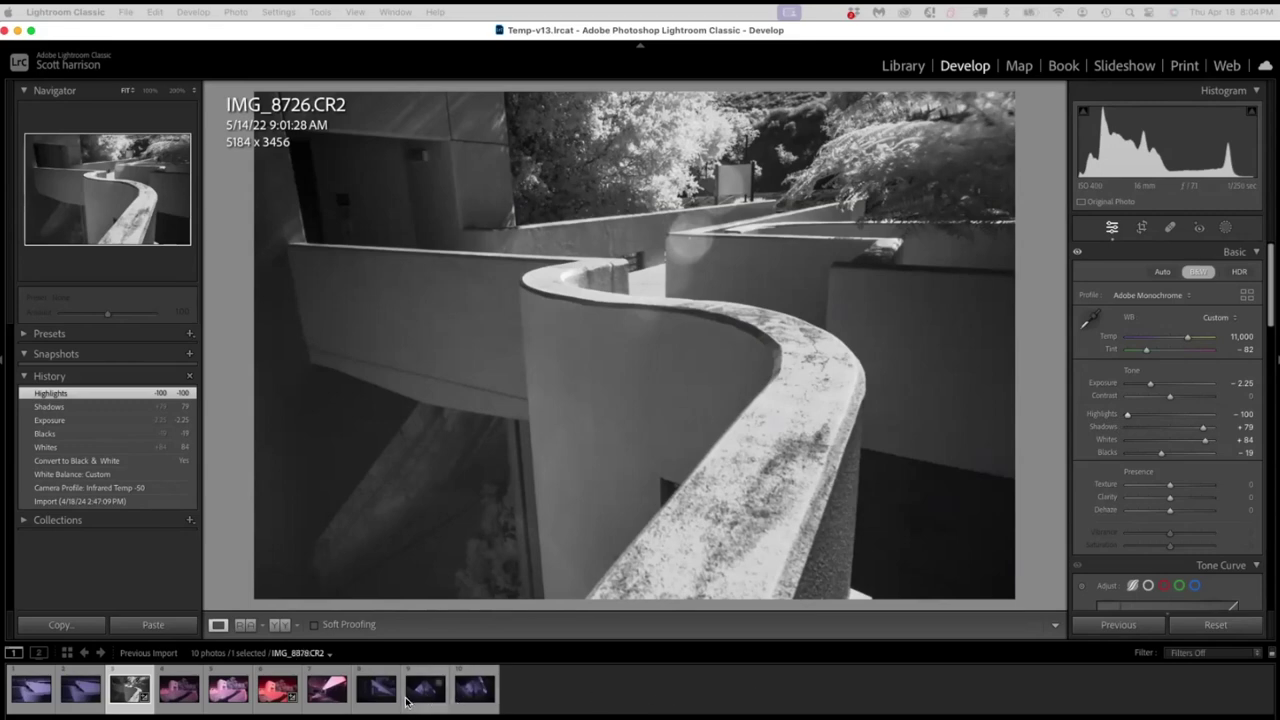
- Open photo IMG_8780.CR2 and apply the Infrared Temp -50 profile to it
click(376, 689)
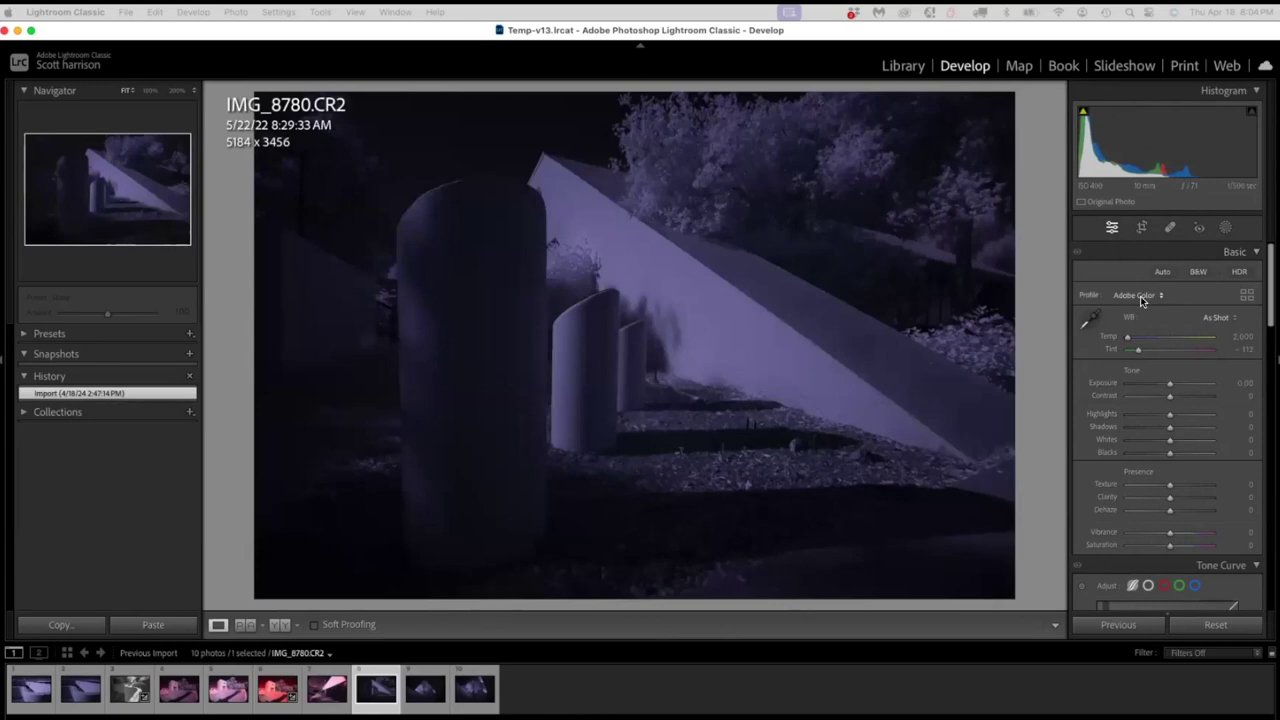
click(1142, 296)
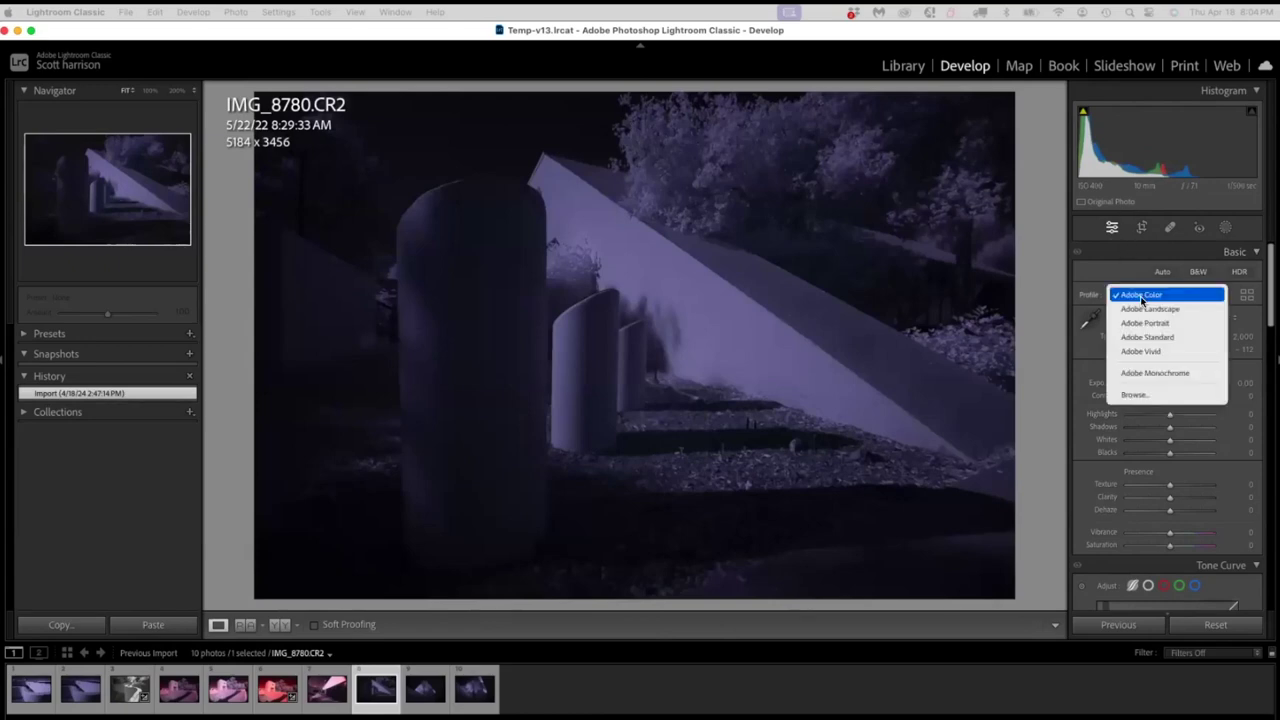
click(1156, 396)
click(1126, 461)
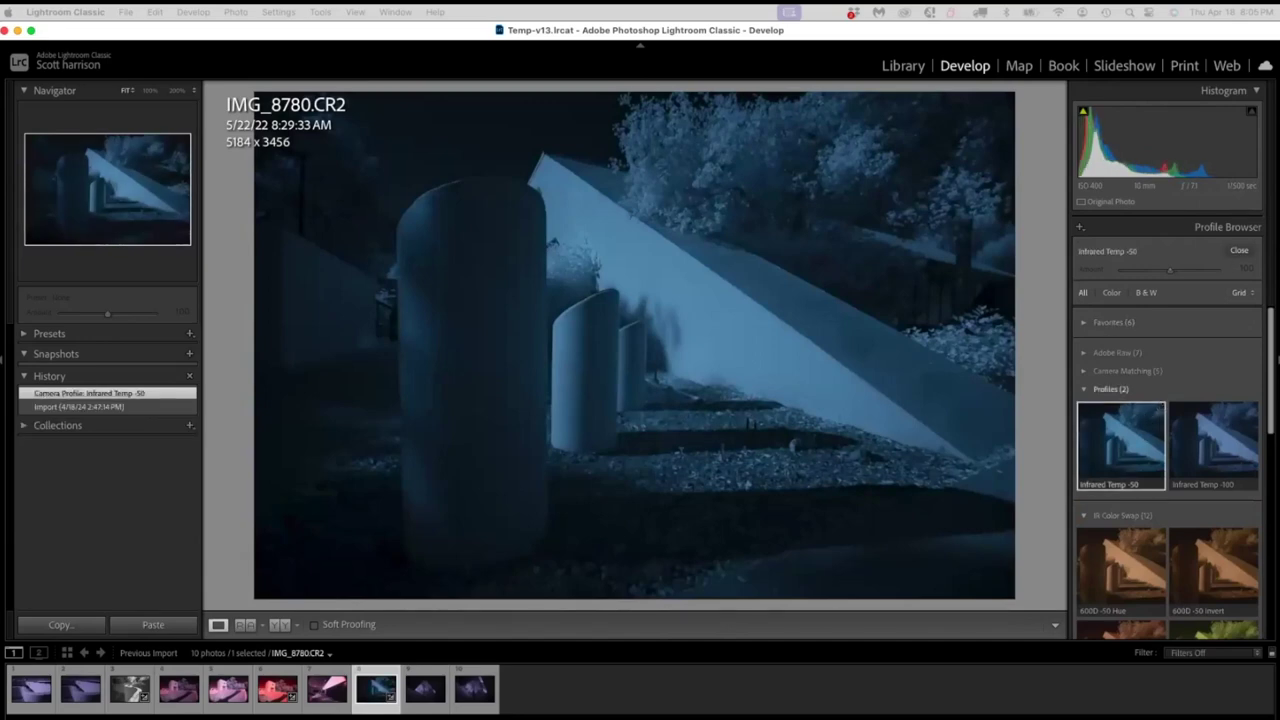
click(1239, 250)
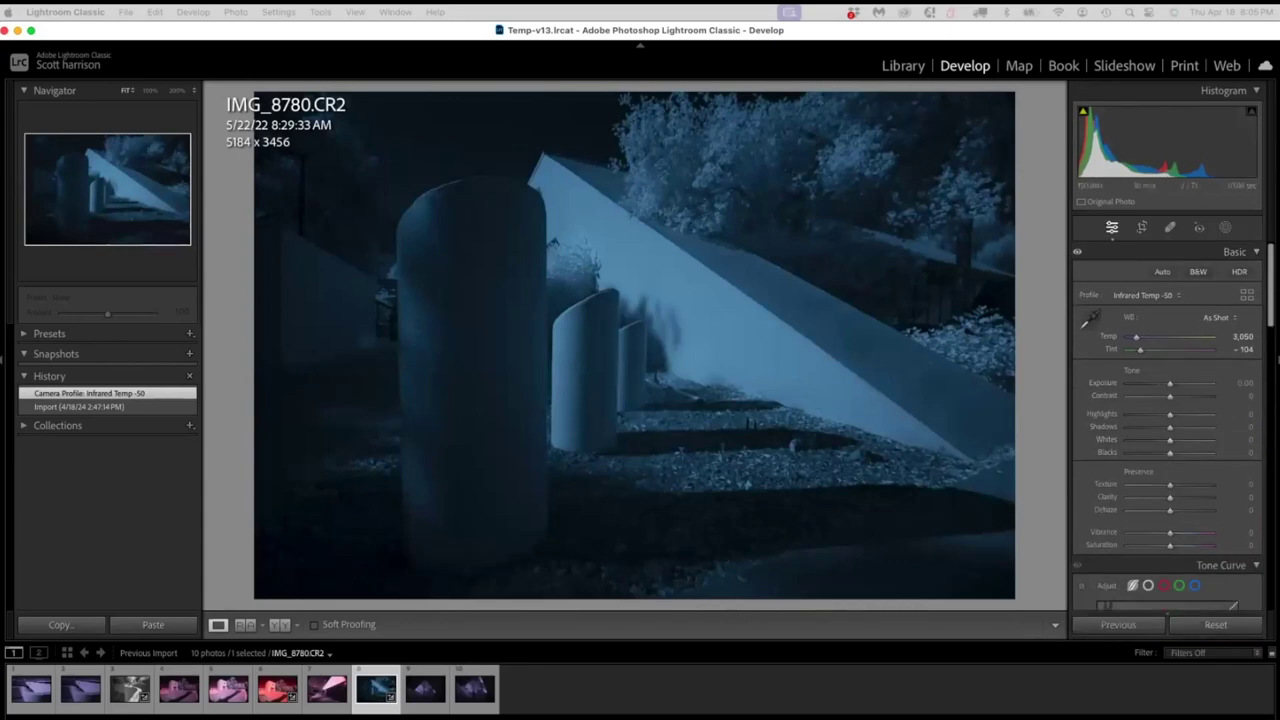
- Set Whites to +58 and neutralise the white balance by sampling the sunlit side of the middle pillar
drag(1170, 439, 1194, 439)
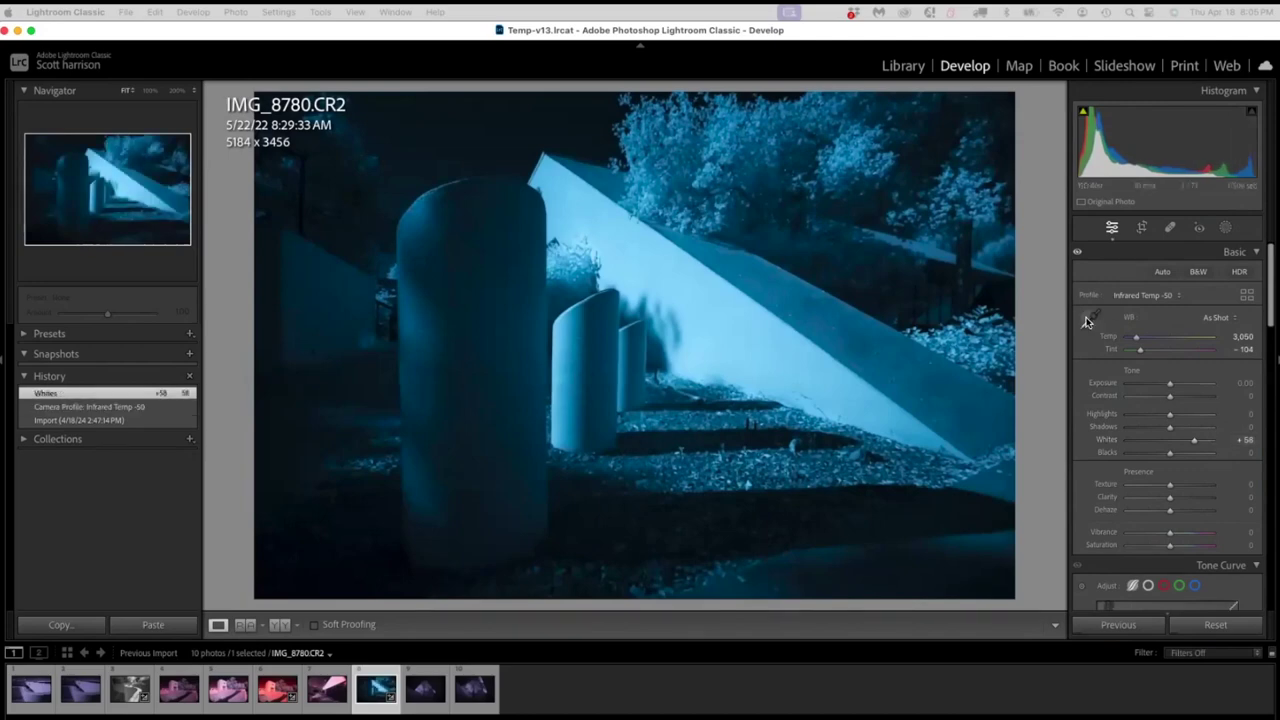
click(1088, 320)
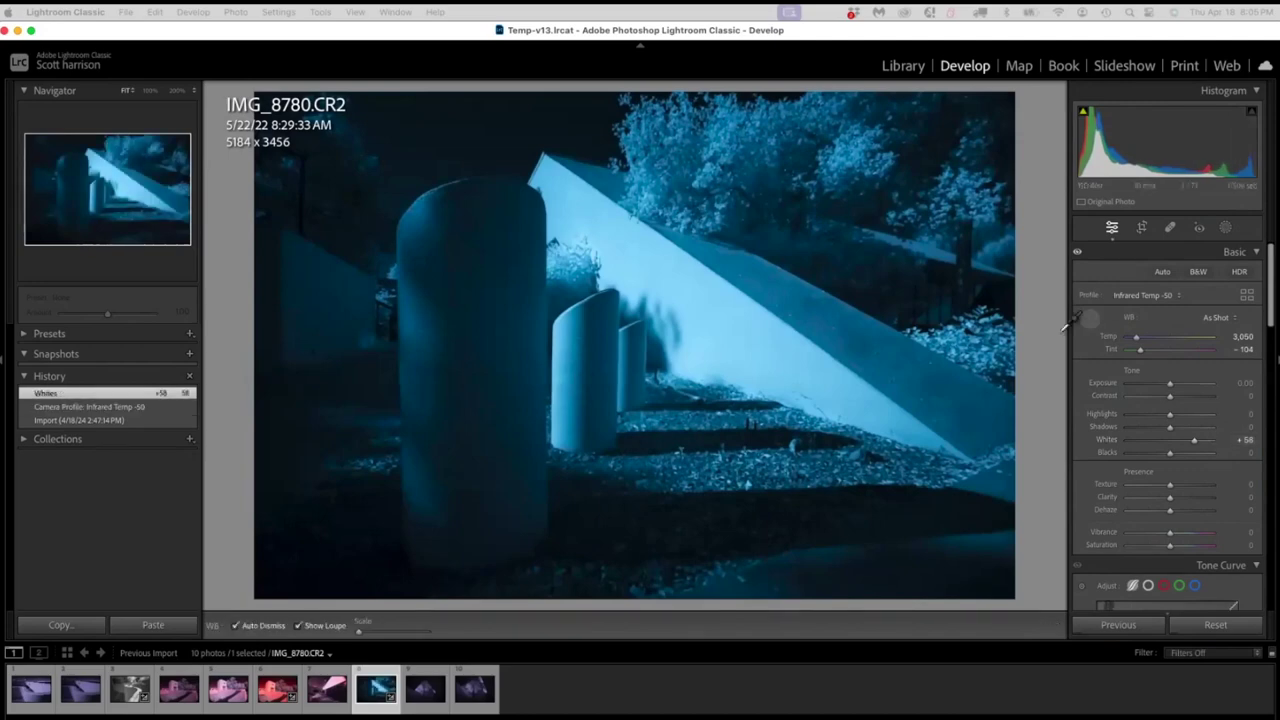
click(556, 345)
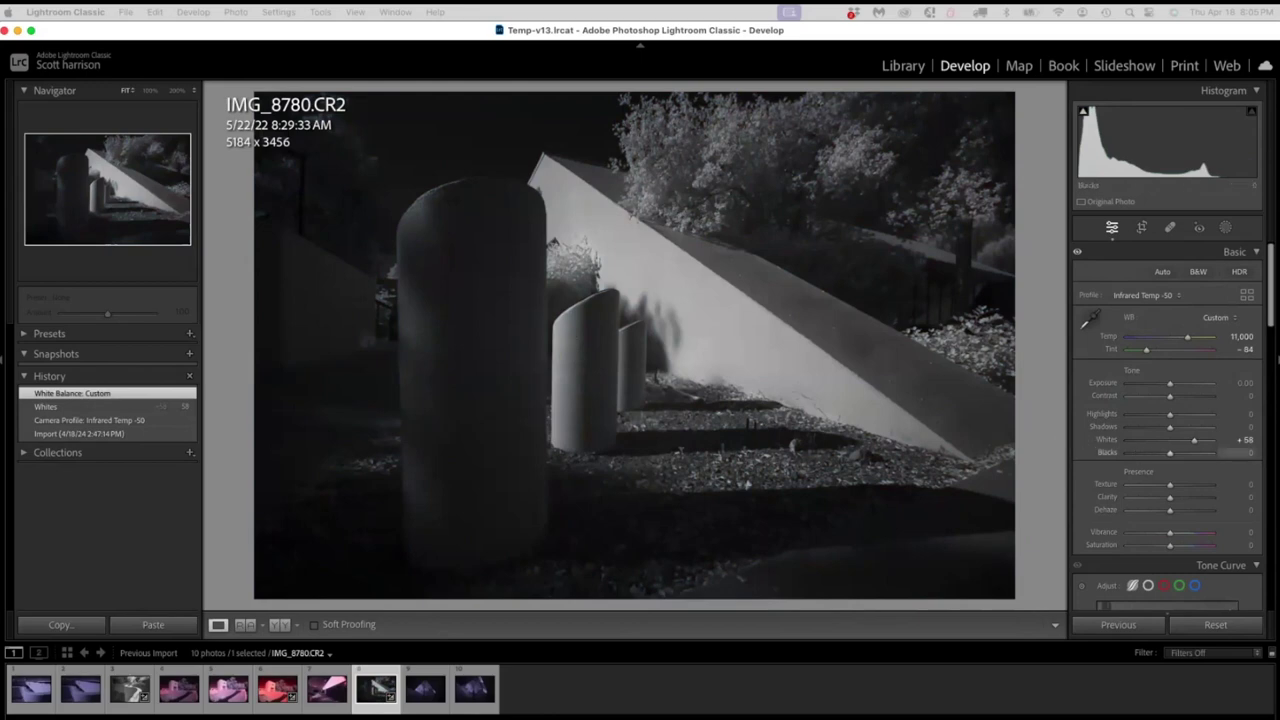
- Set Shadows to +35 and Whites to +66 for the pillar photo
drag(1170, 428, 1176, 428)
drag(1128, 140, 1145, 140)
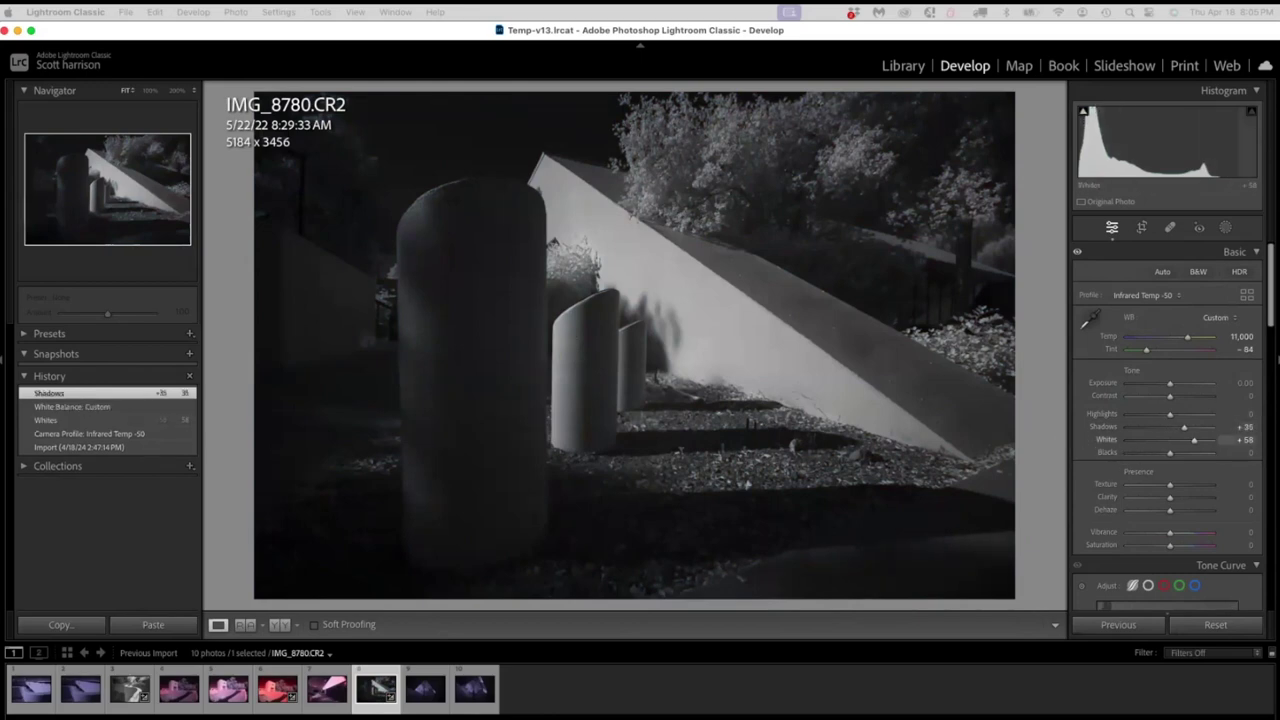
drag(1194, 440, 1198, 440)
drag(1224, 160, 1224, 160)
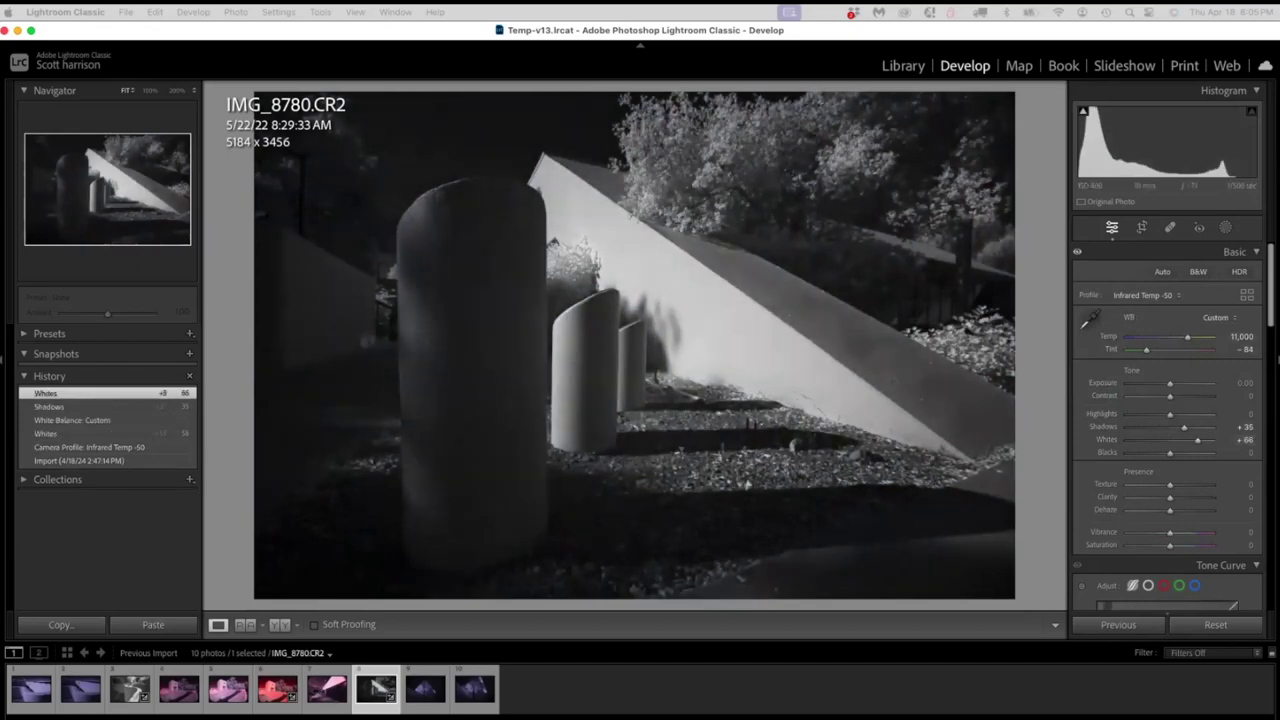
- Try the black-and-white conversion on the pillar photo and undo it
click(1198, 271)
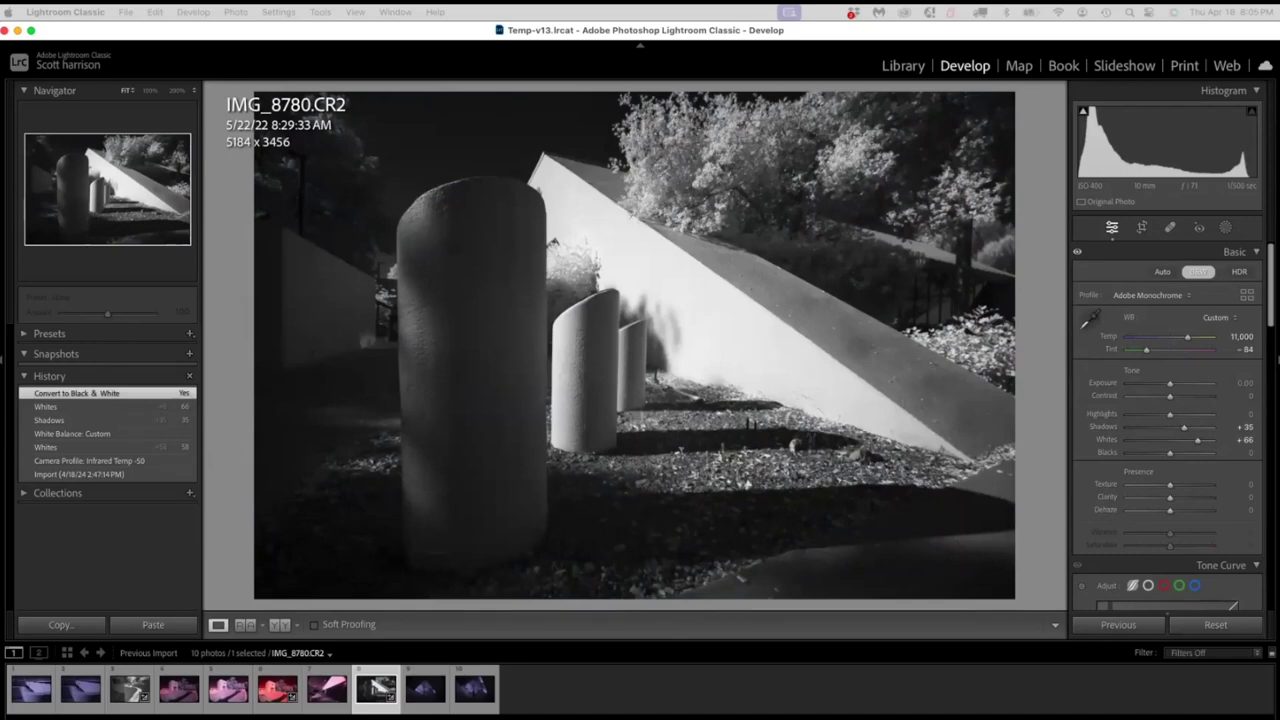
key(super+z)
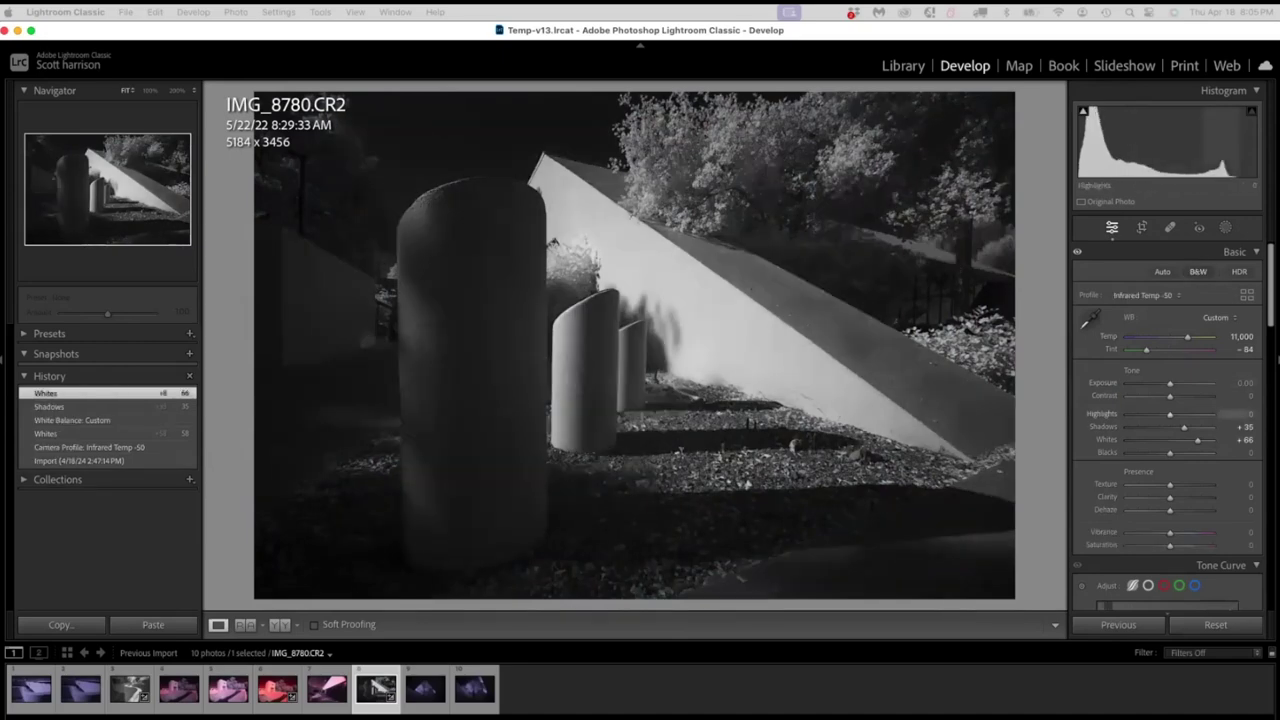
- Set Exposure to +0.85 and Highlights to -83 for the pillar photo
drag(1170, 384, 1177, 384)
drag(1180, 140, 1180, 140)
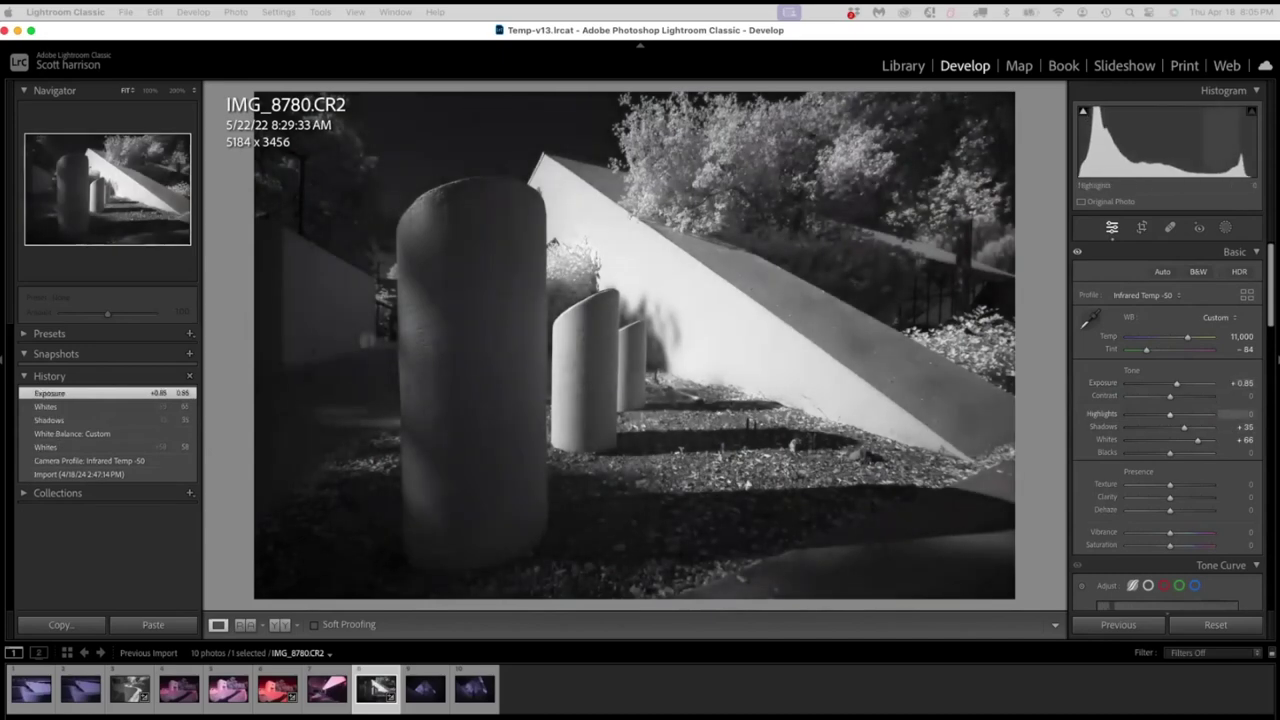
drag(1170, 414, 1134, 411)
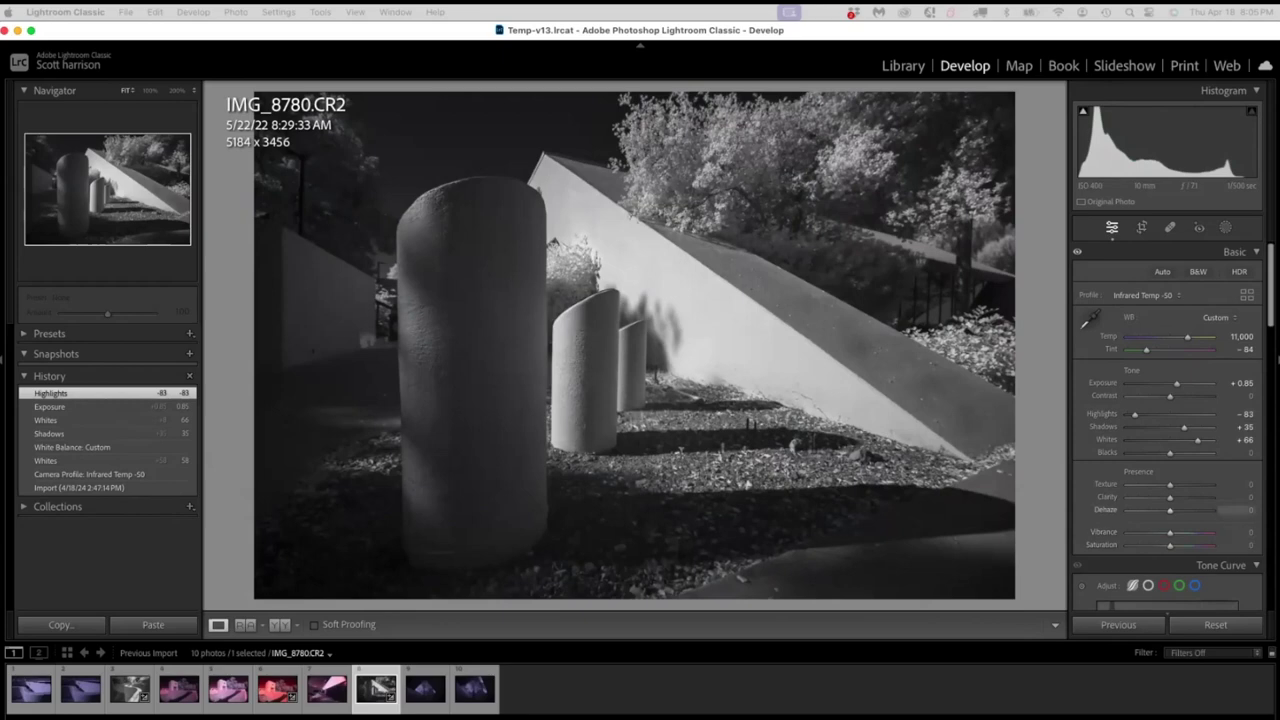
- Paint a new brush mask over the large pillar, the shaded area around it and the foreground shadow, with Auto Mask off
scroll(1167, 428, down, 3)
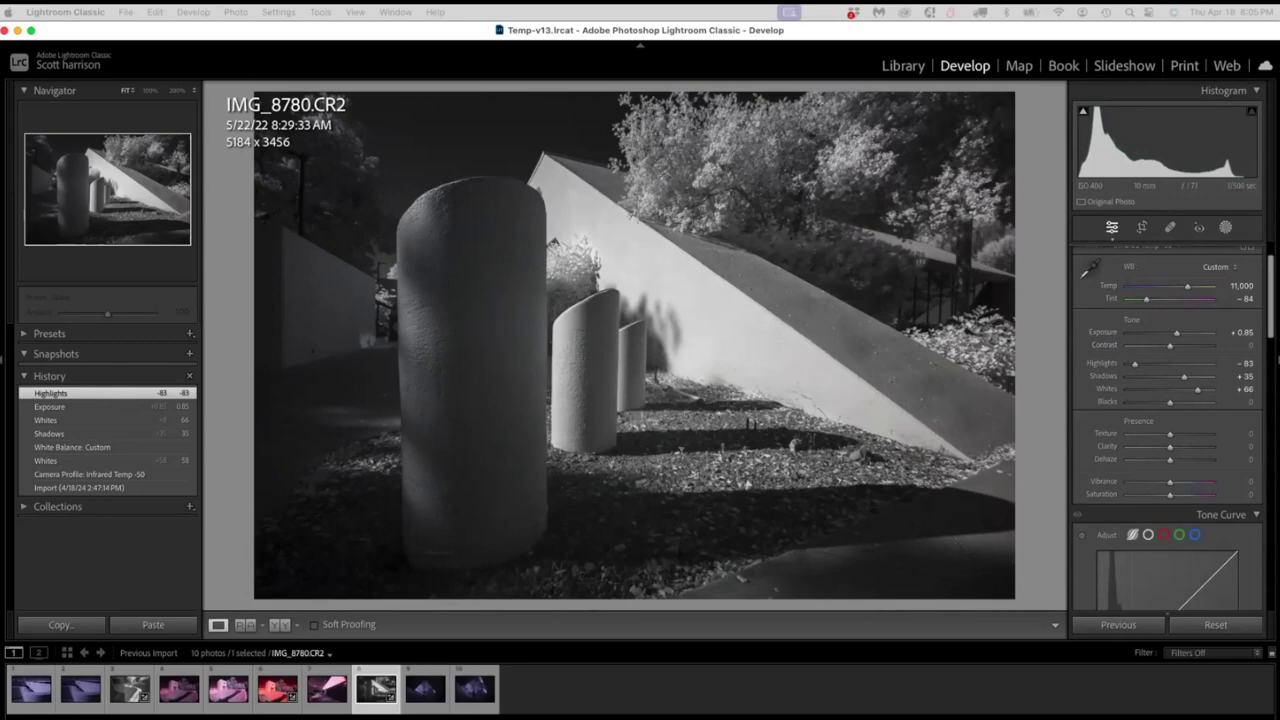
click(1225, 227)
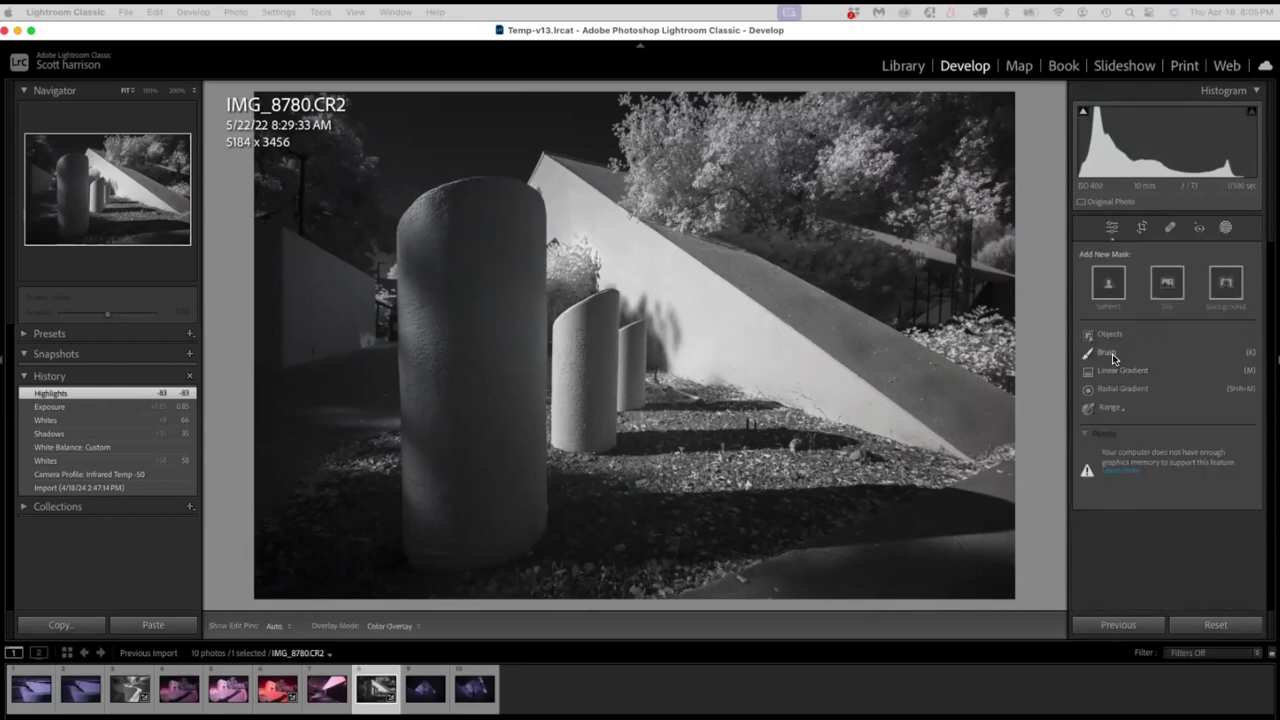
click(1112, 353)
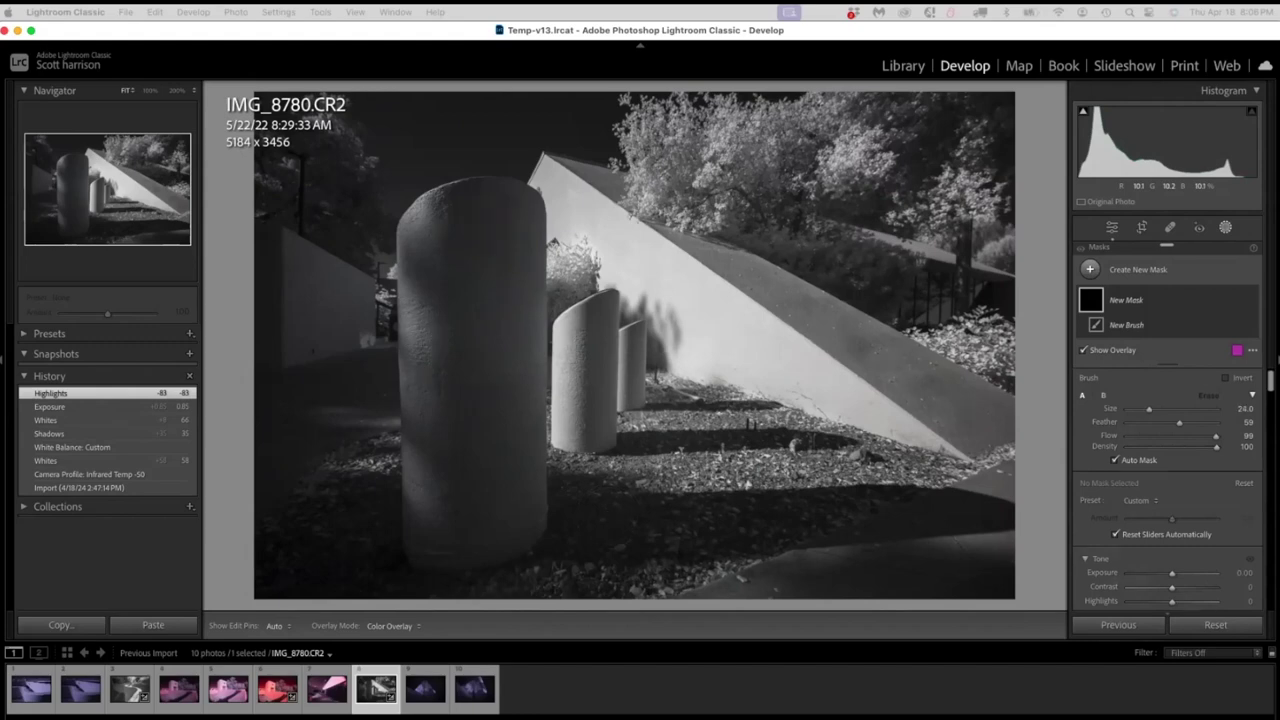
mouse_move(700, 565)
mouse_down()
mouse_move(470, 525)
mouse_move(430, 150)
mouse_move(320, 530)
mouse_move(350, 585)
mouse_up()
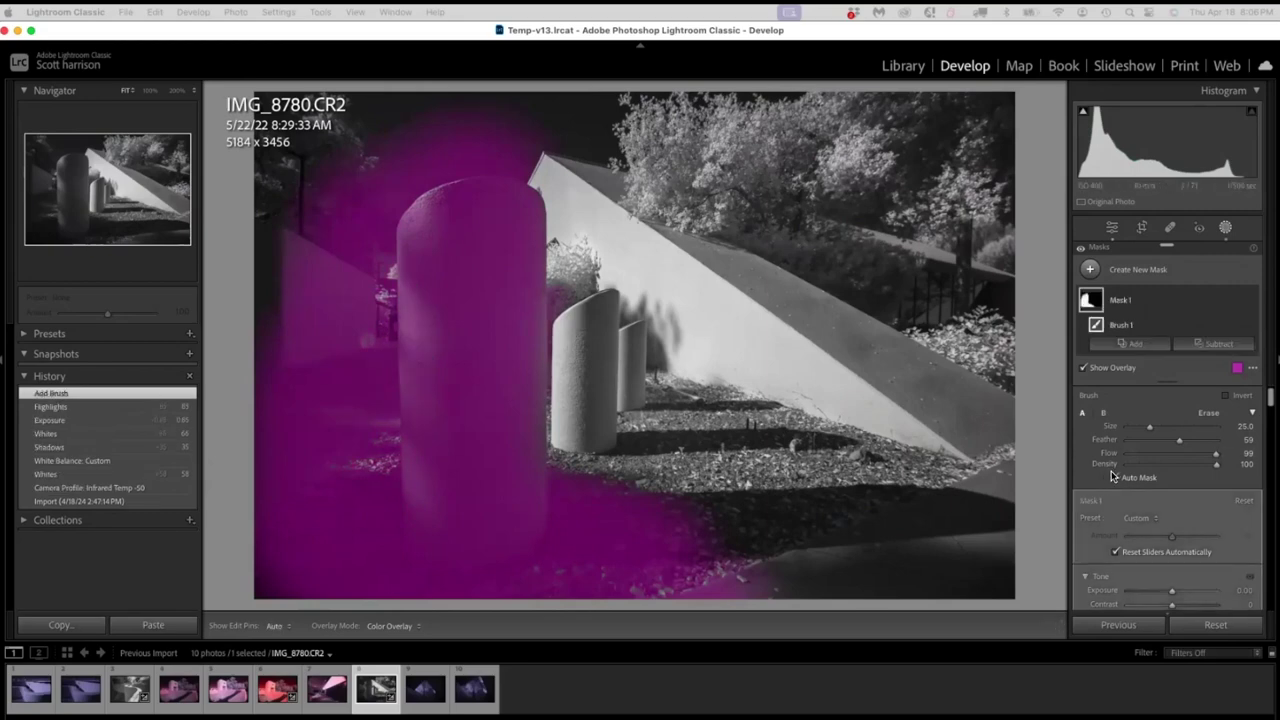
drag(780, 530, 690, 591)
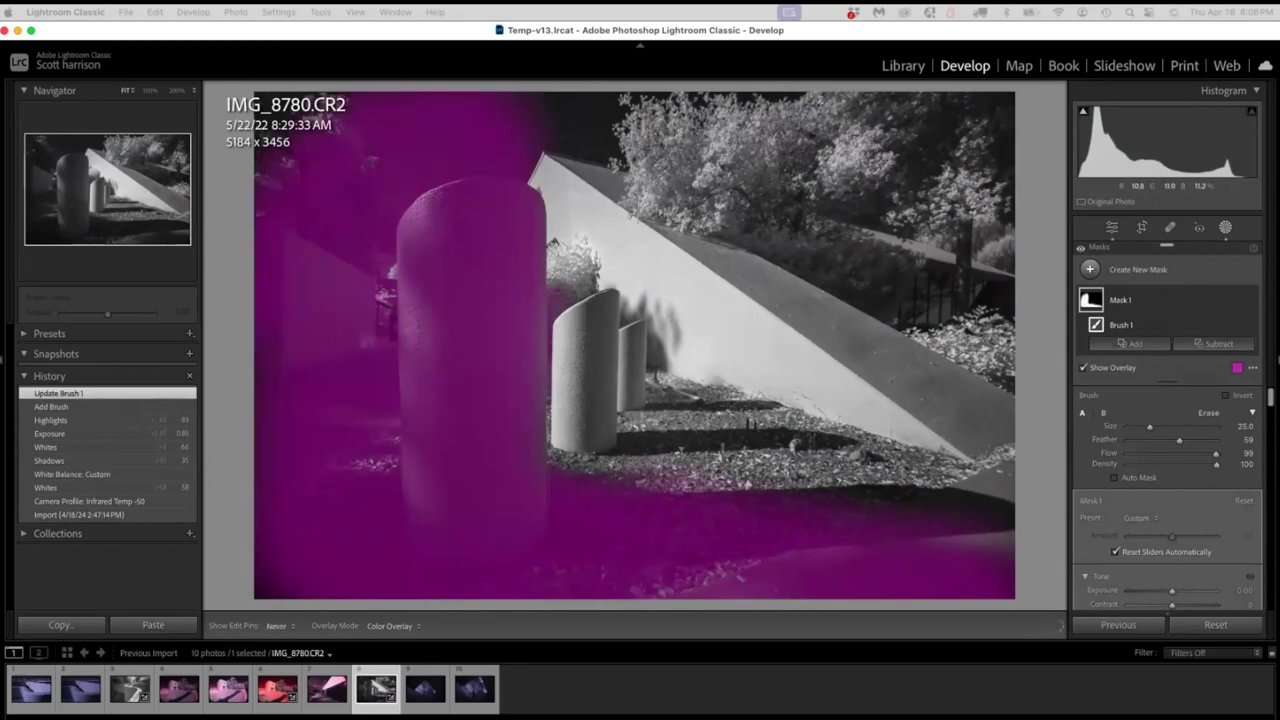
drag(488, 125, 530, 130)
- Erase the brush mask from the dark sky and trees above and beside the large pillar
key(alt)
mouse_move(585, 116)
mouse_down()
mouse_move(517, 96)
mouse_move(376, 87)
mouse_up()
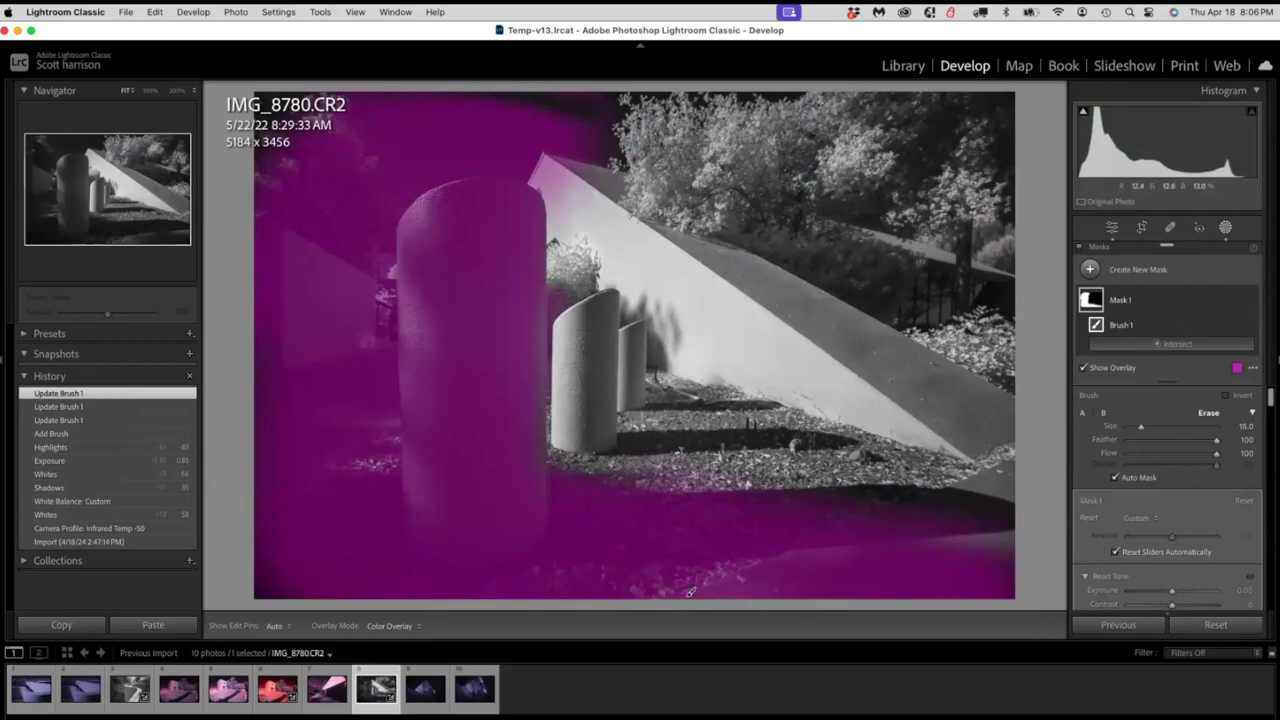
mouse_move(468, 104)
mouse_down()
mouse_move(612, 142)
mouse_move(408, 104)
mouse_move(632, 112)
mouse_move(596, 134)
mouse_move(480, 134)
mouse_move(384, 184)
mouse_move(322, 165)
mouse_move(275, 290)
mouse_up()
key(alt)
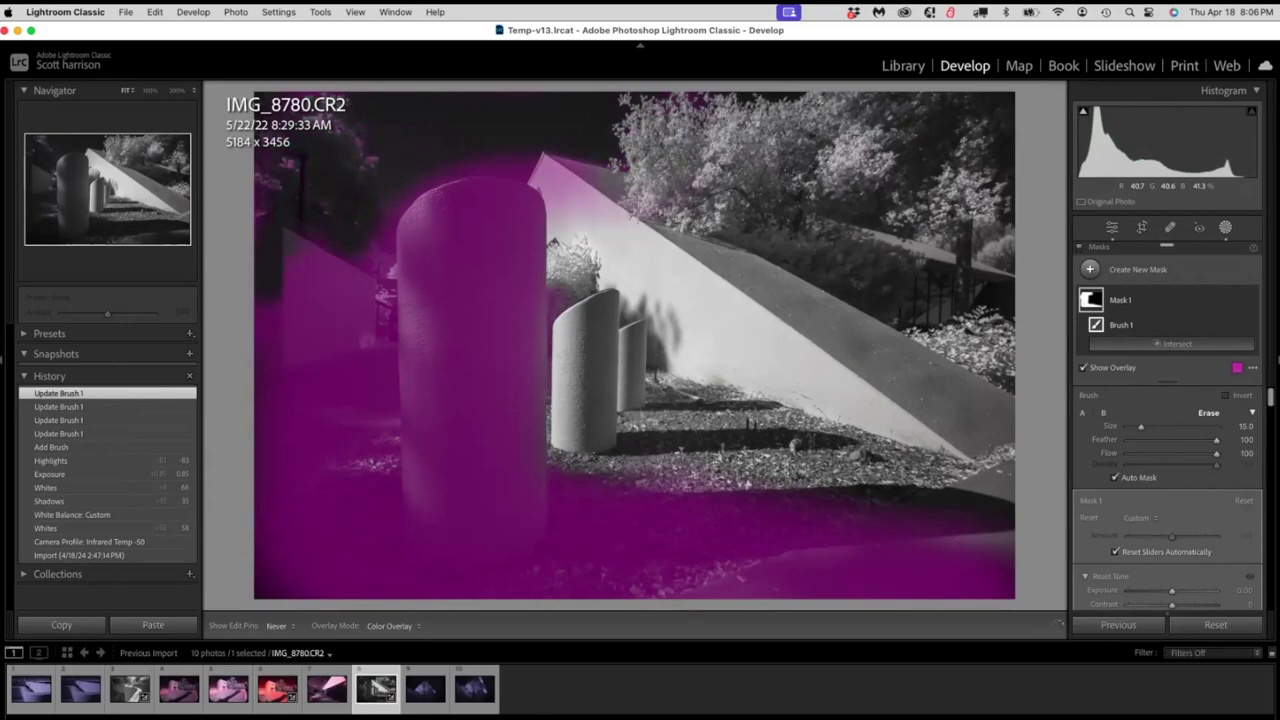
drag(293, 178, 293, 178)
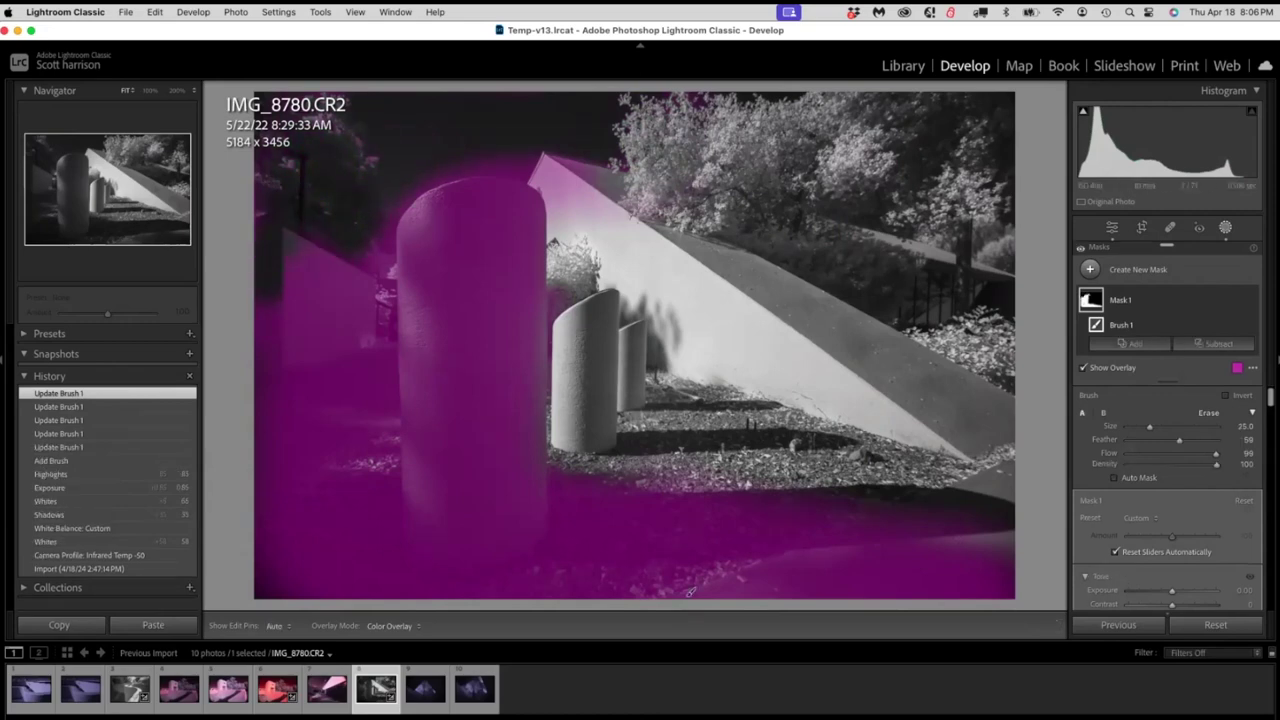
- Set the brush mask's Shadows to 73 and Exposure to 0.90, and extend the mask over the foreground shadow beyond the pillars
mouse_move(640, 717)
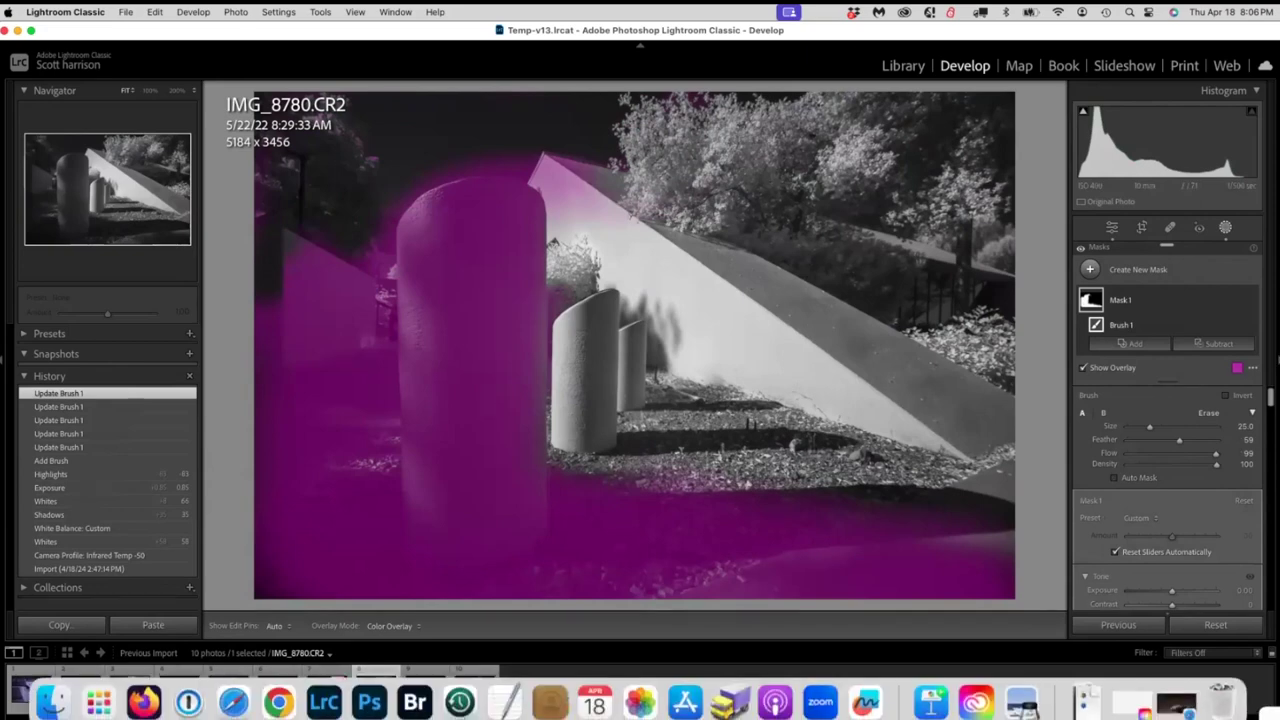
key(F6)
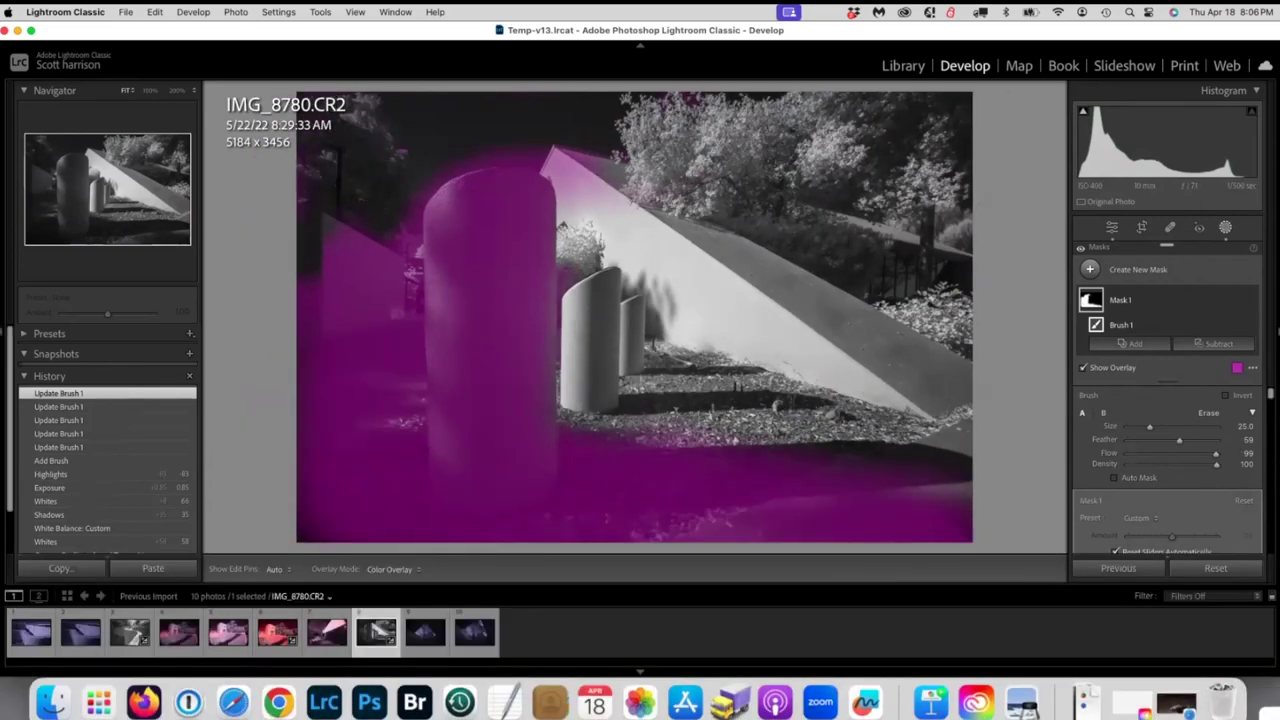
scroll(1168, 470, down, 5)
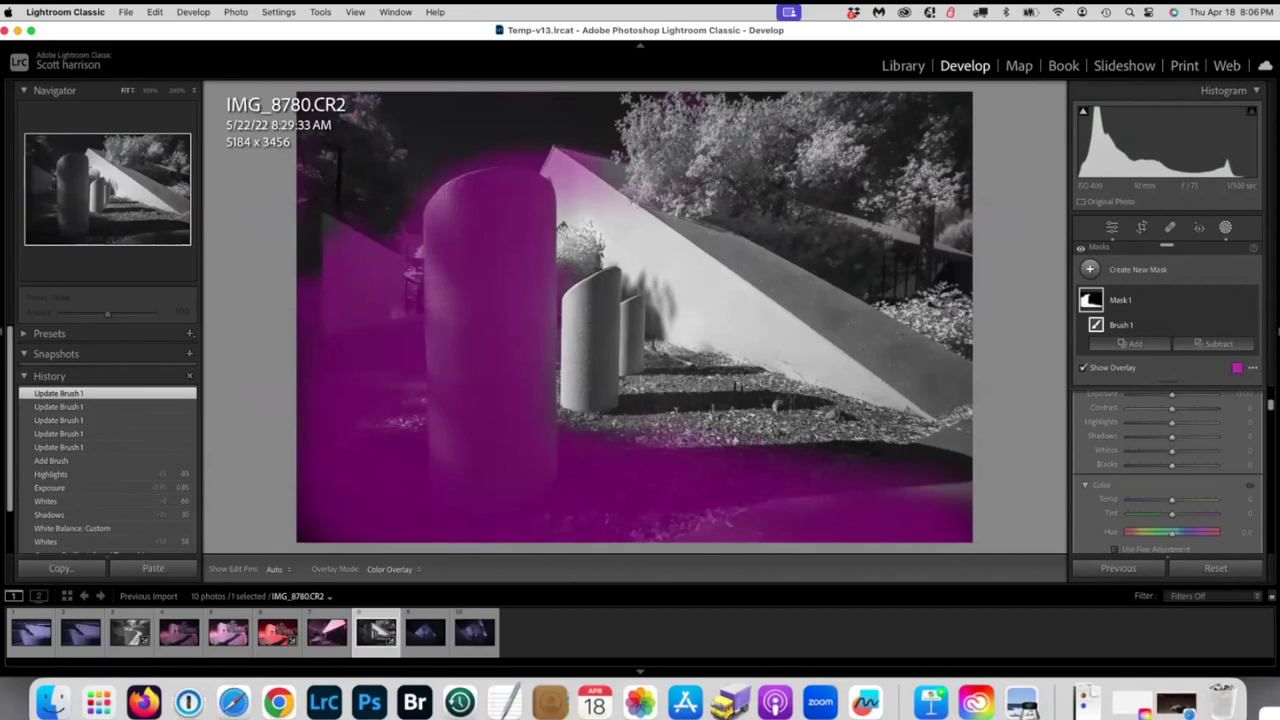
drag(1172, 437, 1204, 437)
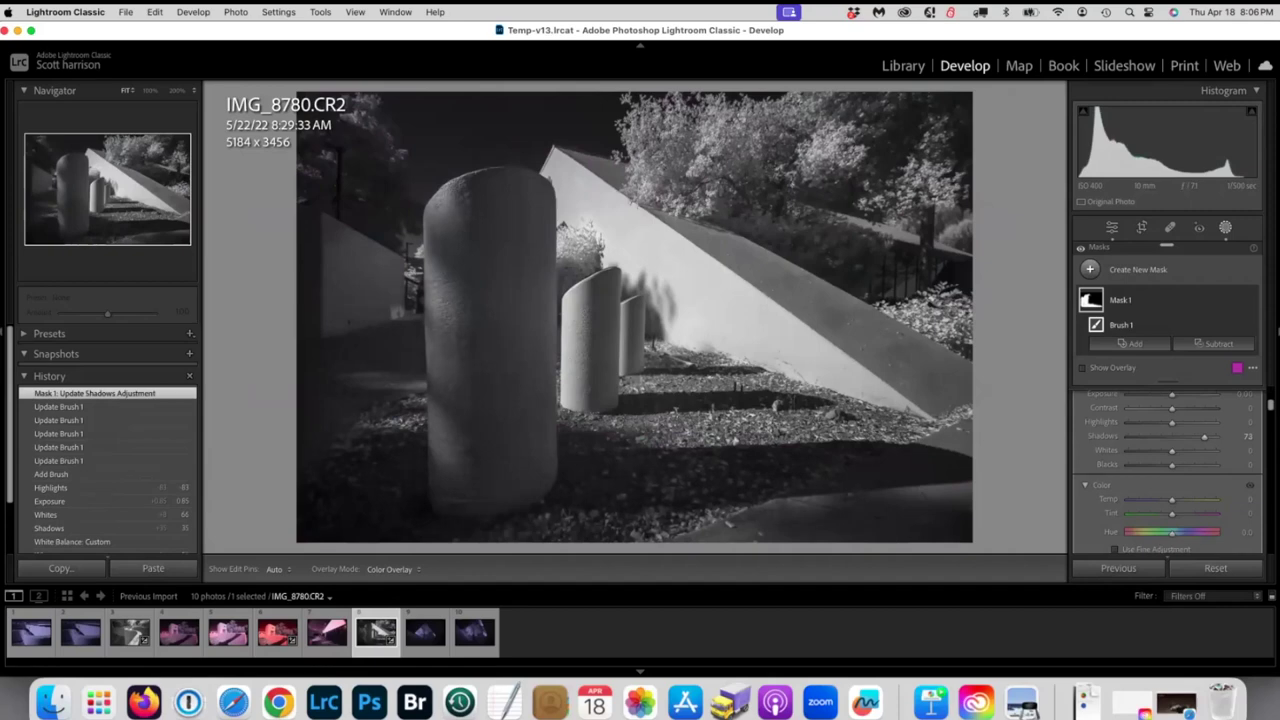
scroll(1168, 470, up, 3)
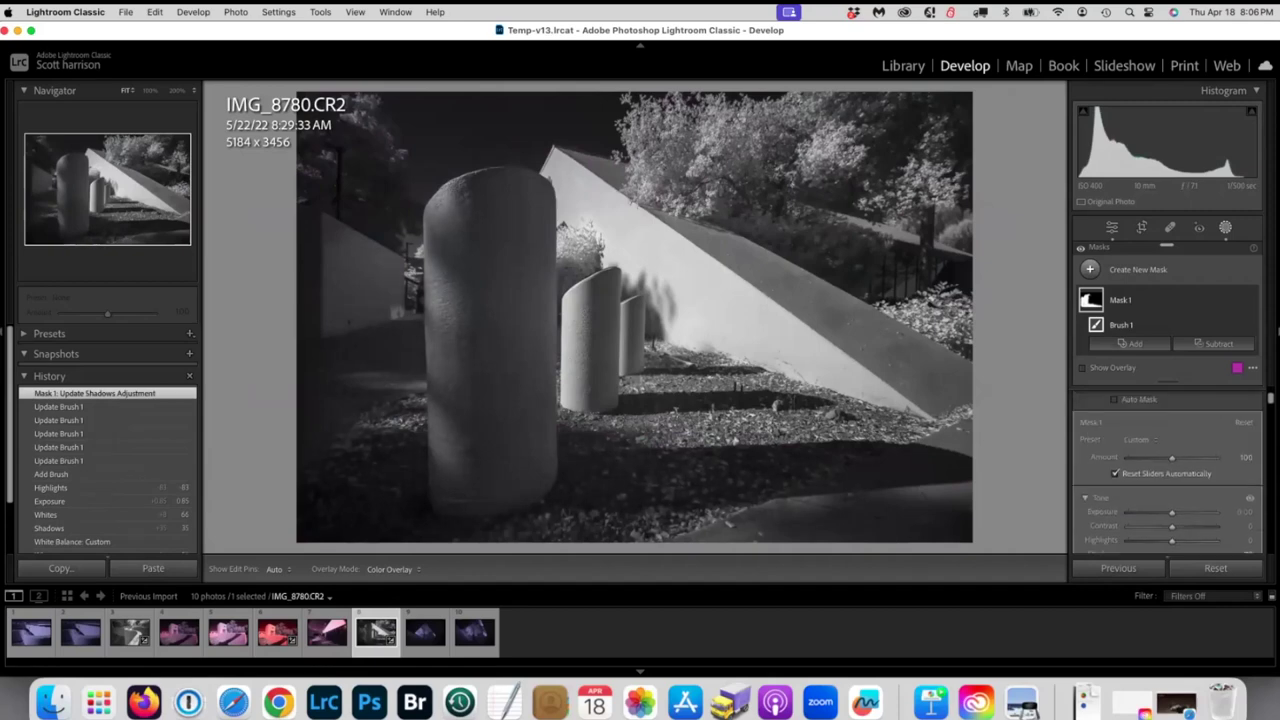
drag(1172, 513, 1182, 513)
drag(784, 464, 942, 510)
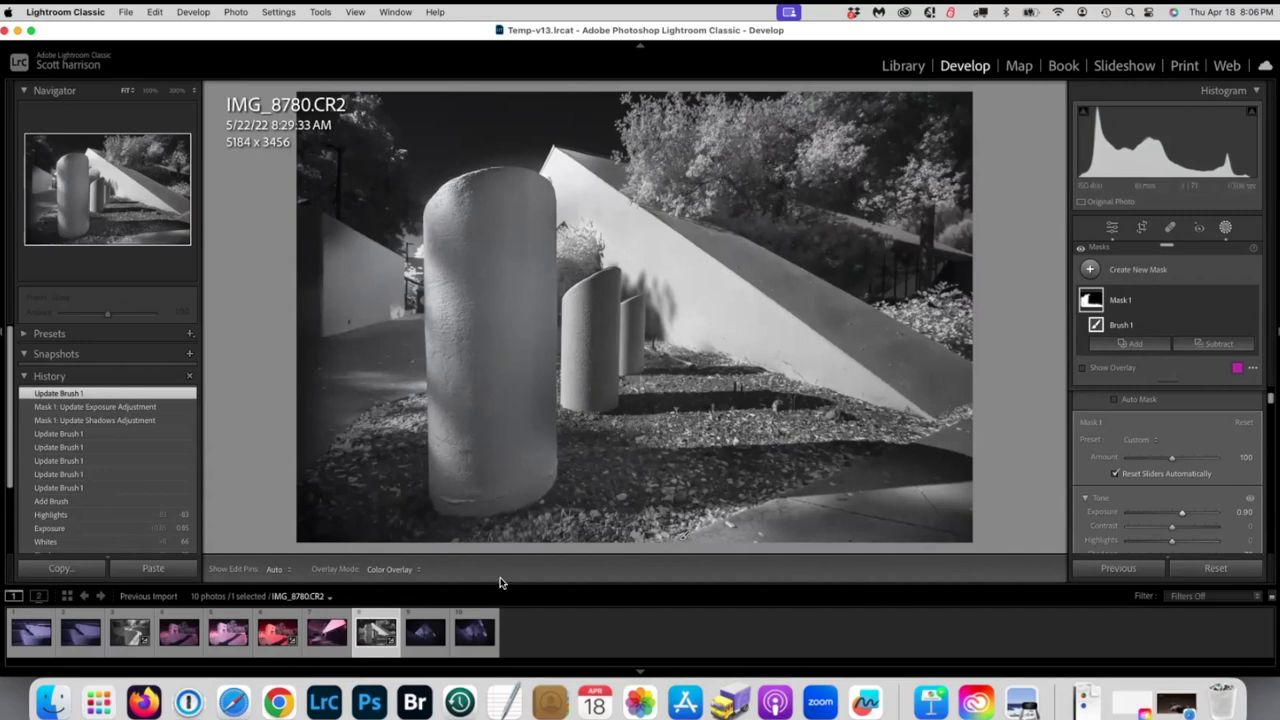
- Switch to the 401 building photo IMG_8734.CR2 and apply the Infrared Temp -100 profile
click(270, 642)
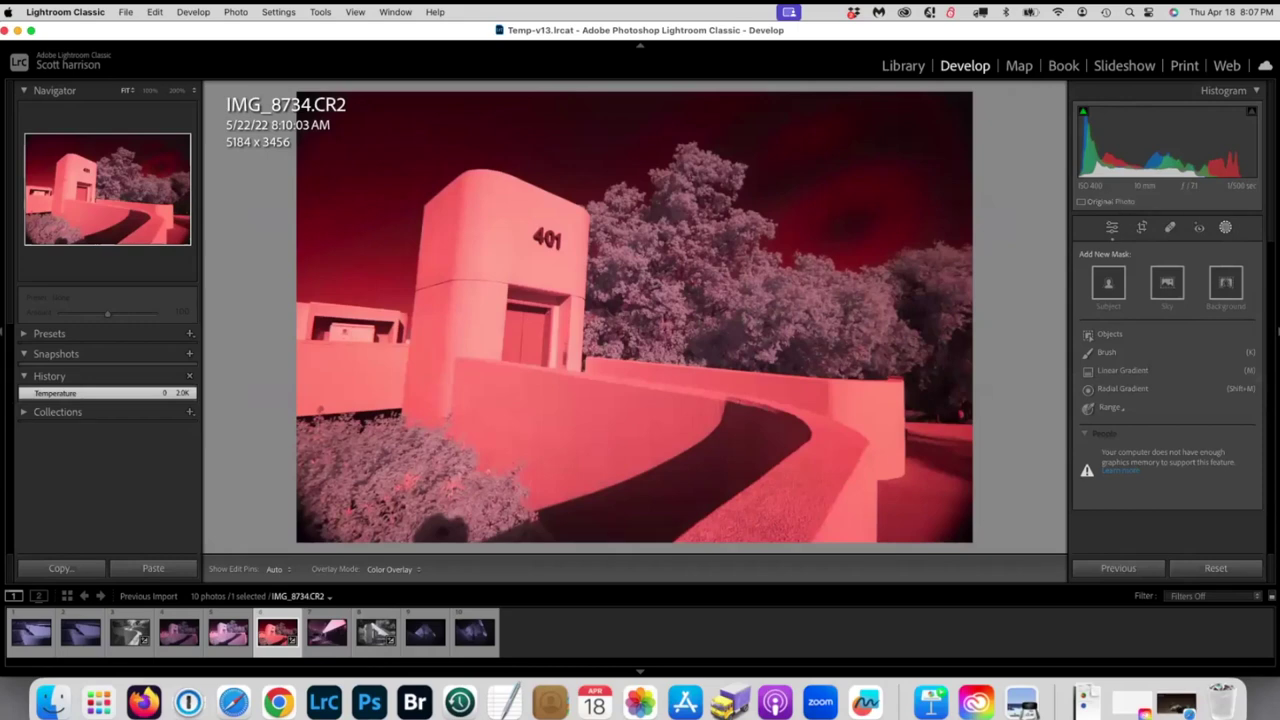
click(1111, 228)
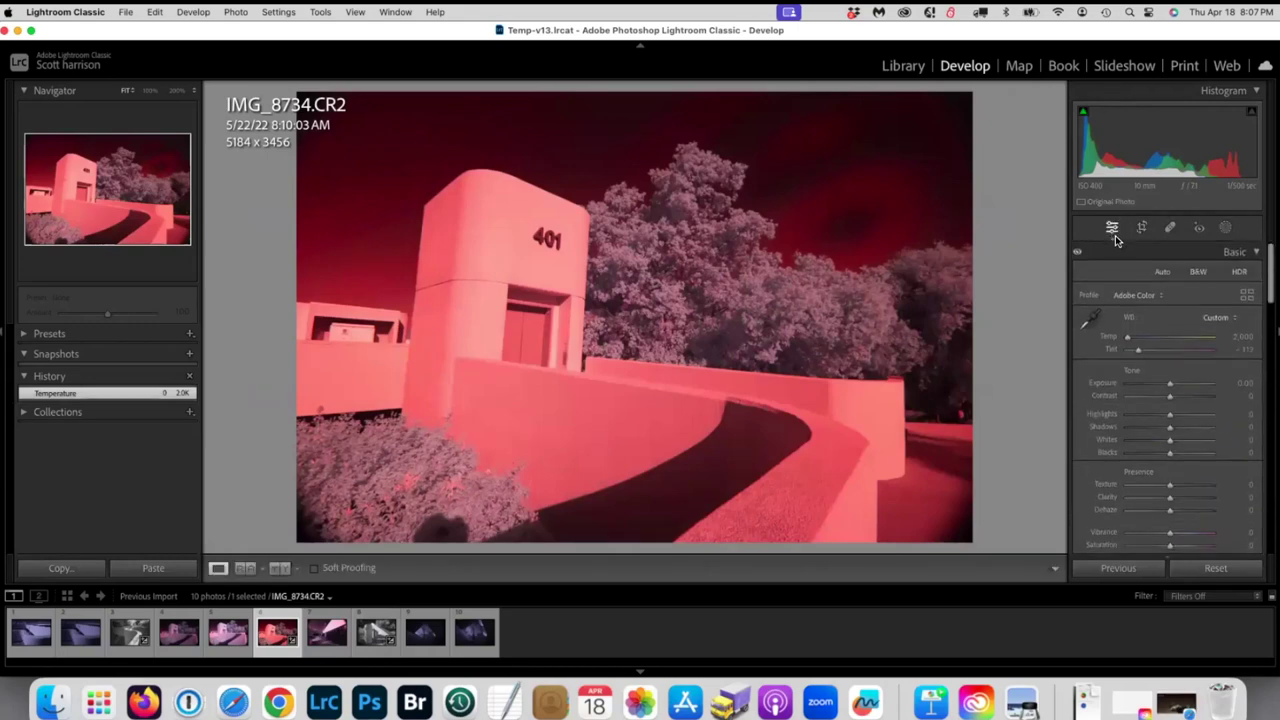
click(1135, 297)
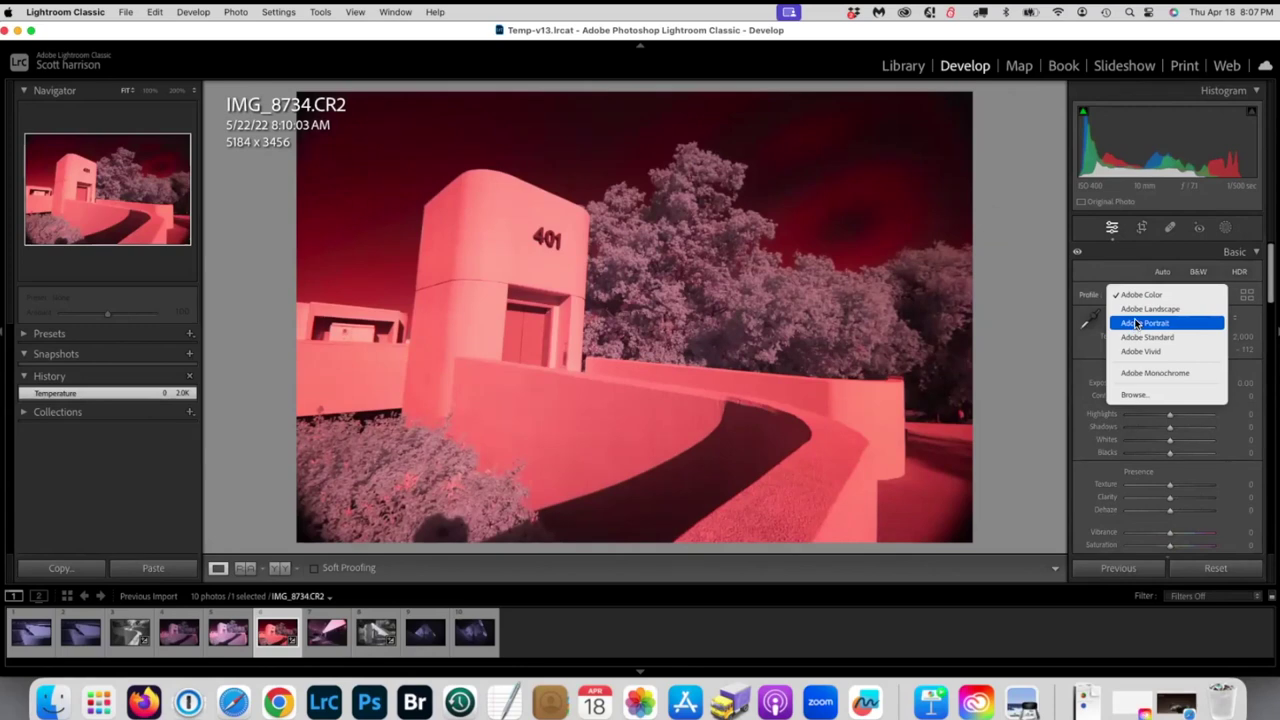
click(1136, 396)
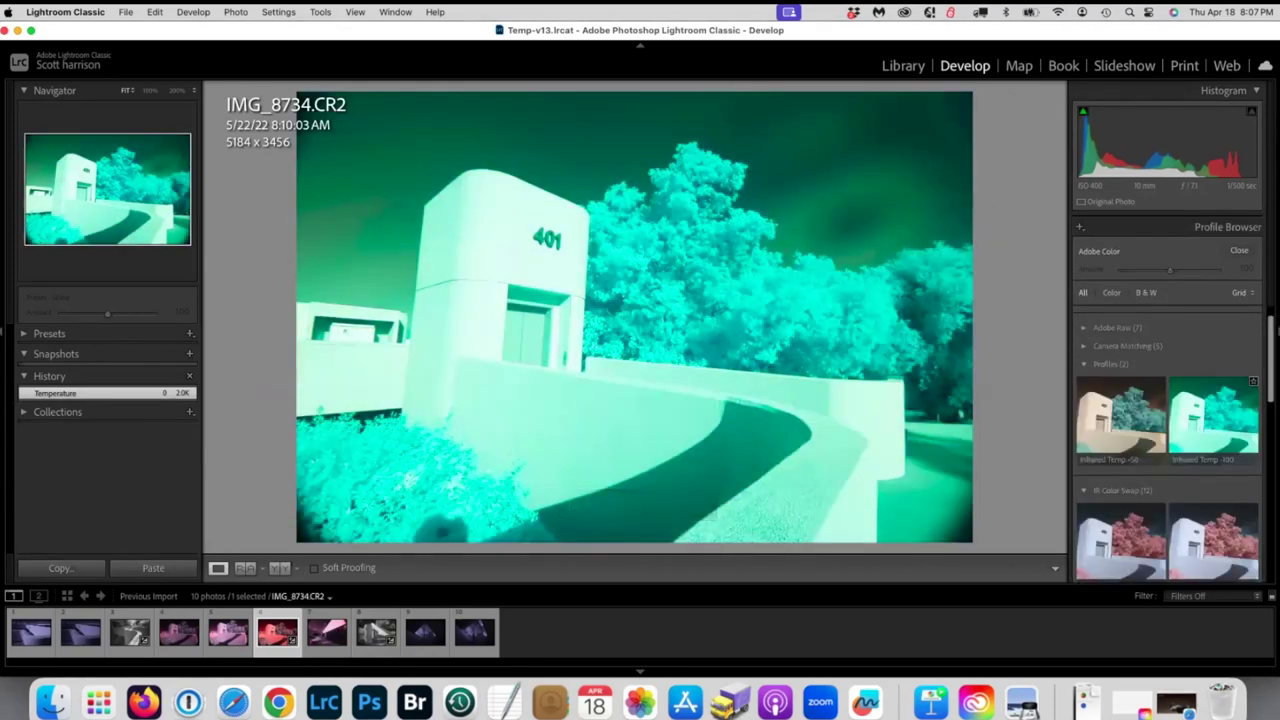
click(1213, 417)
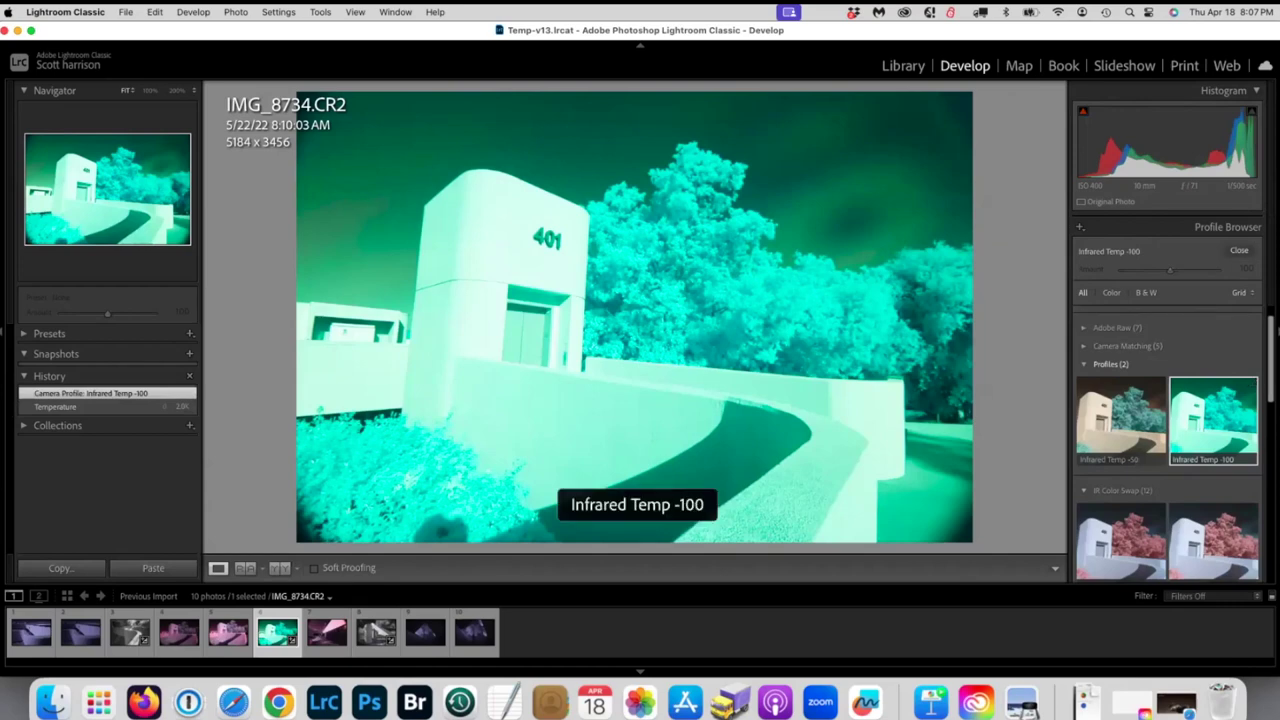
scroll(1168, 448, down, 5)
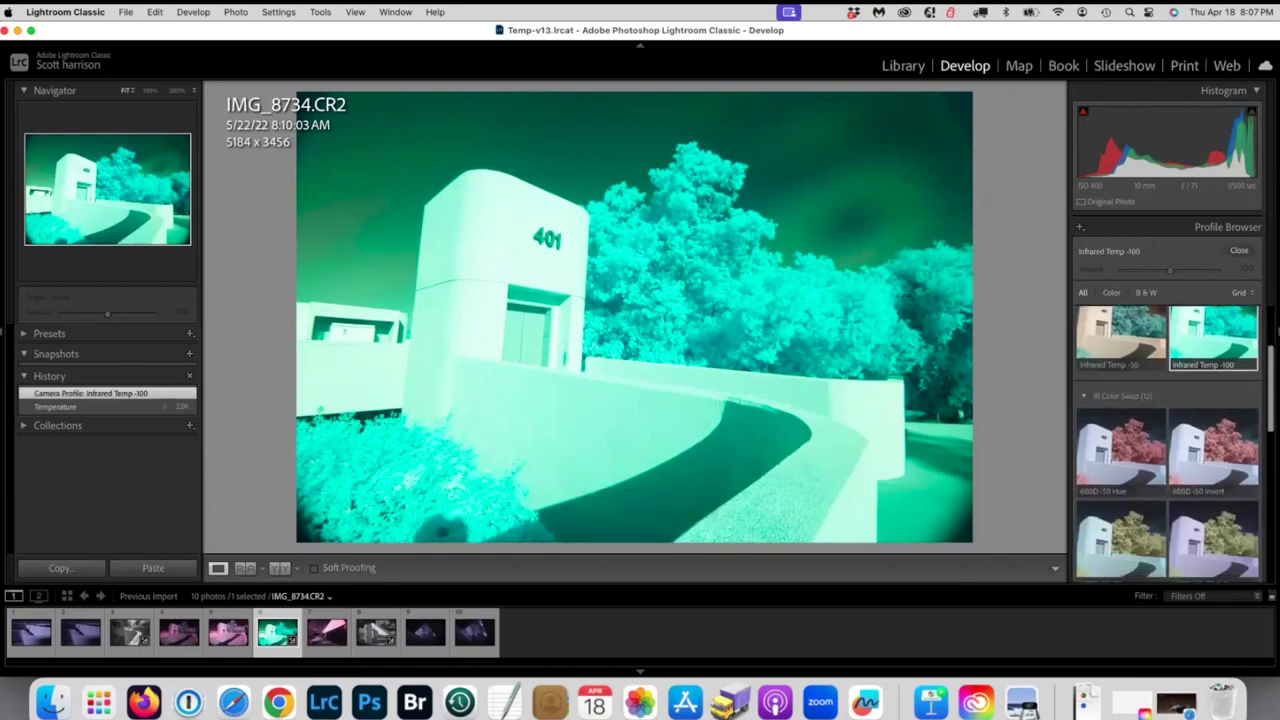
scroll(1168, 448, up, 4)
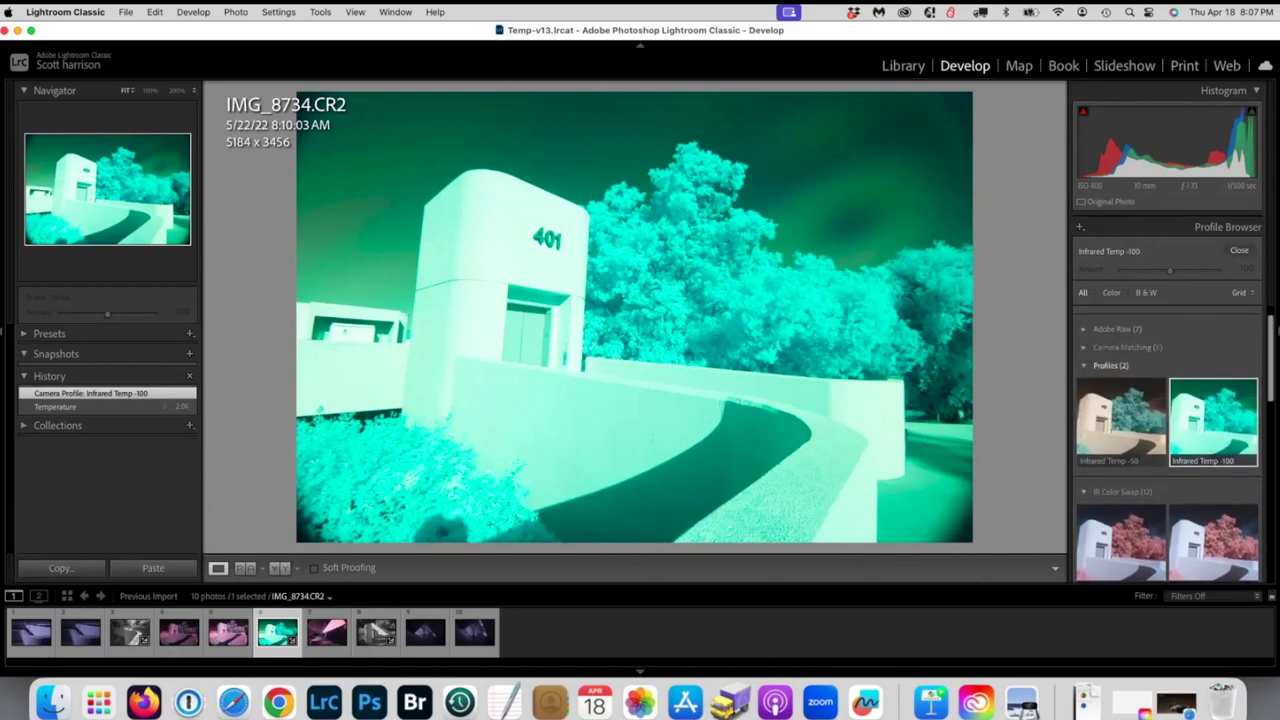
scroll(1168, 448, up, 1)
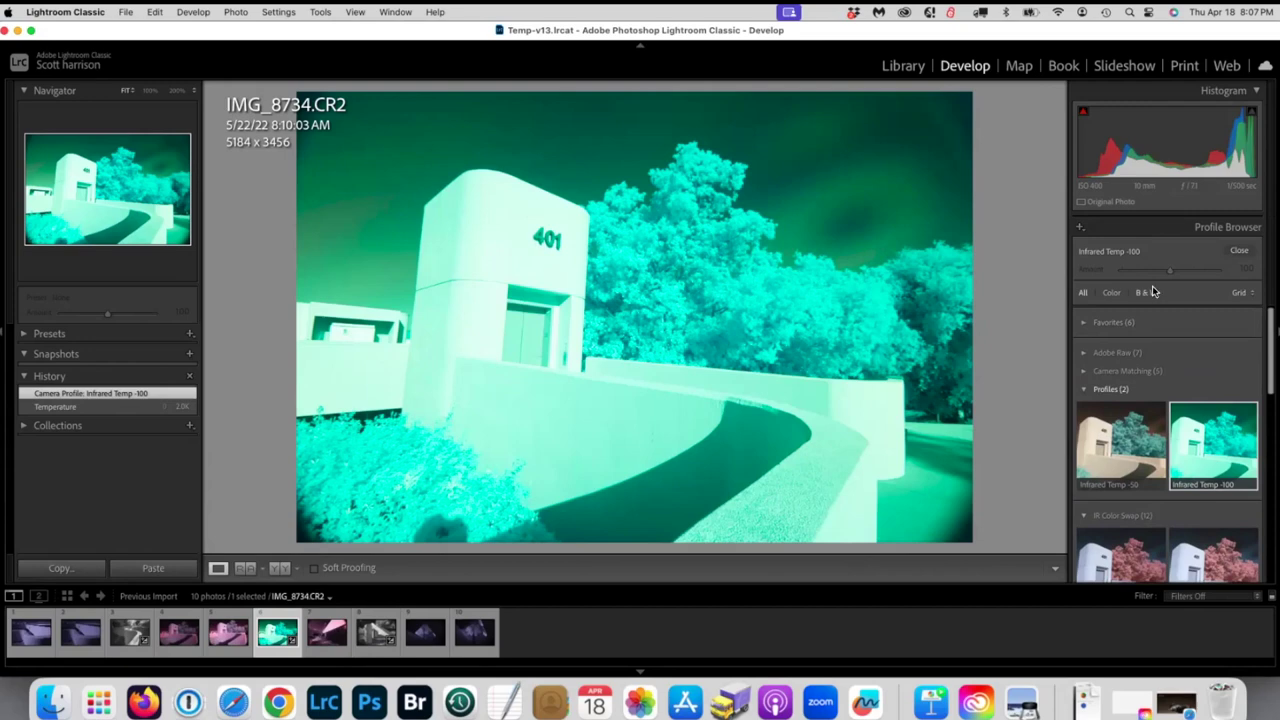
click(1239, 250)
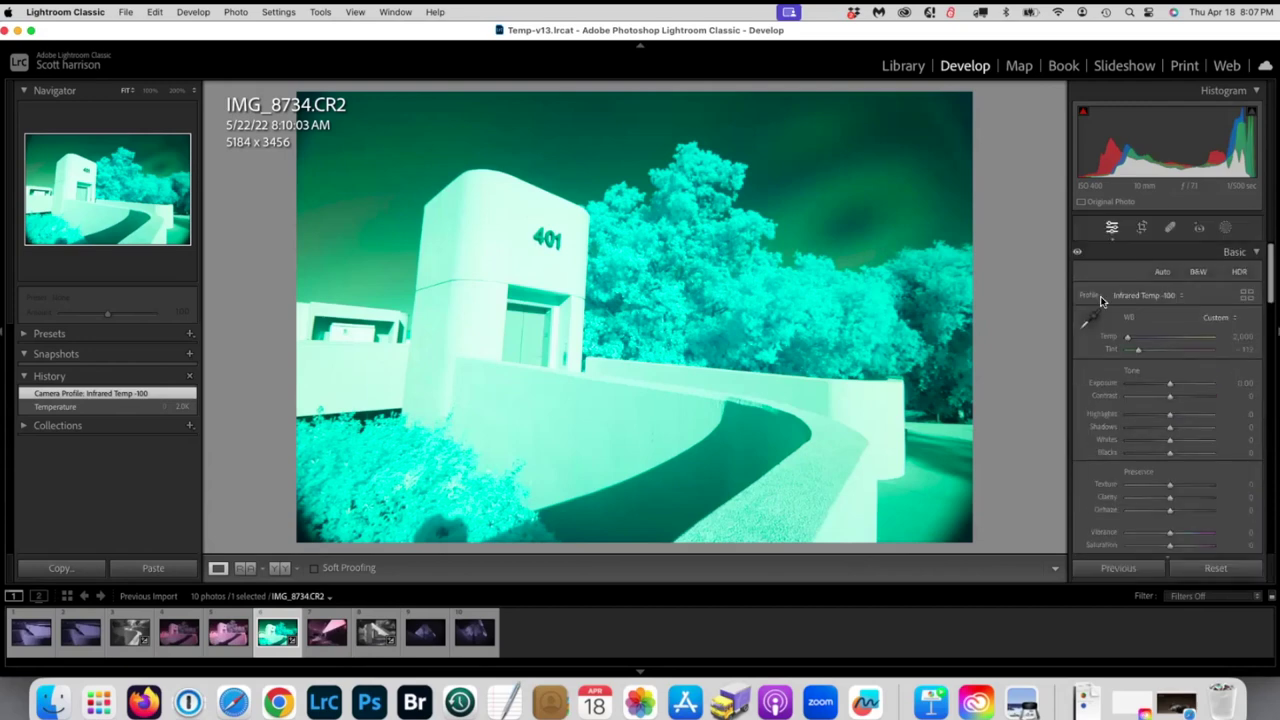
- Set a custom white balance for the 401 building photo by sampling the dark curved shadow on the ramp as neutral
click(1090, 318)
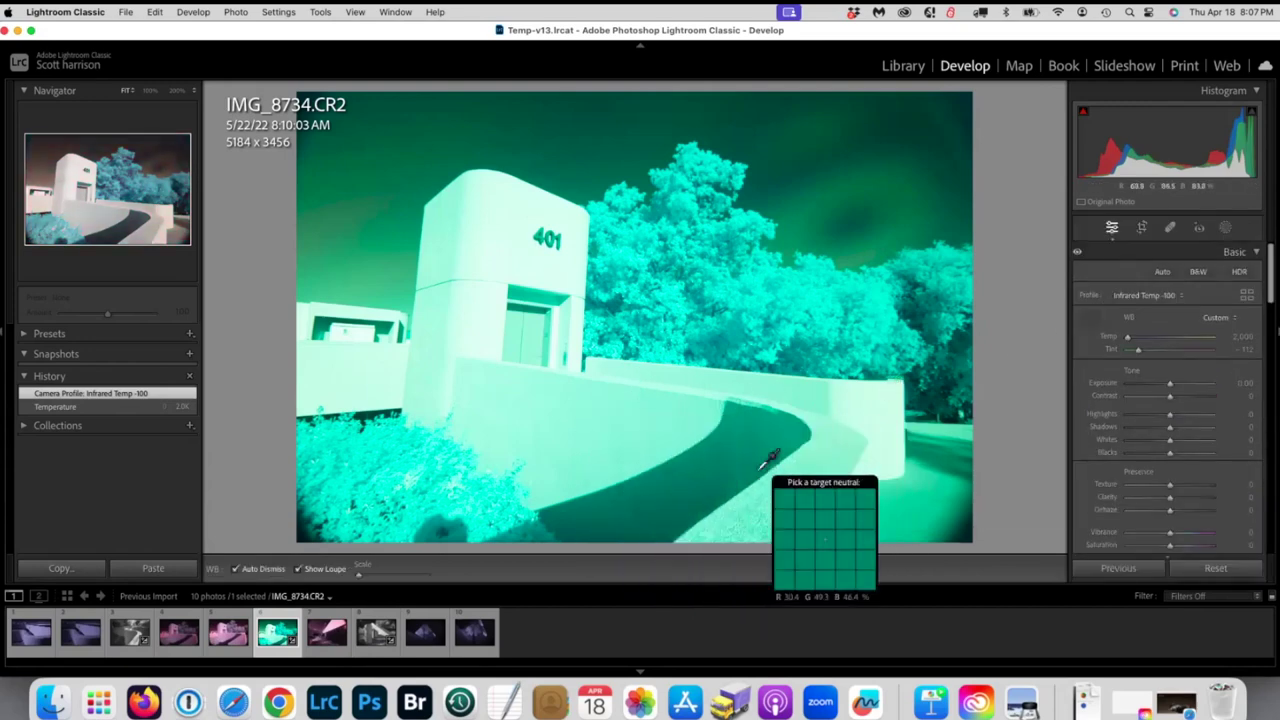
click(758, 432)
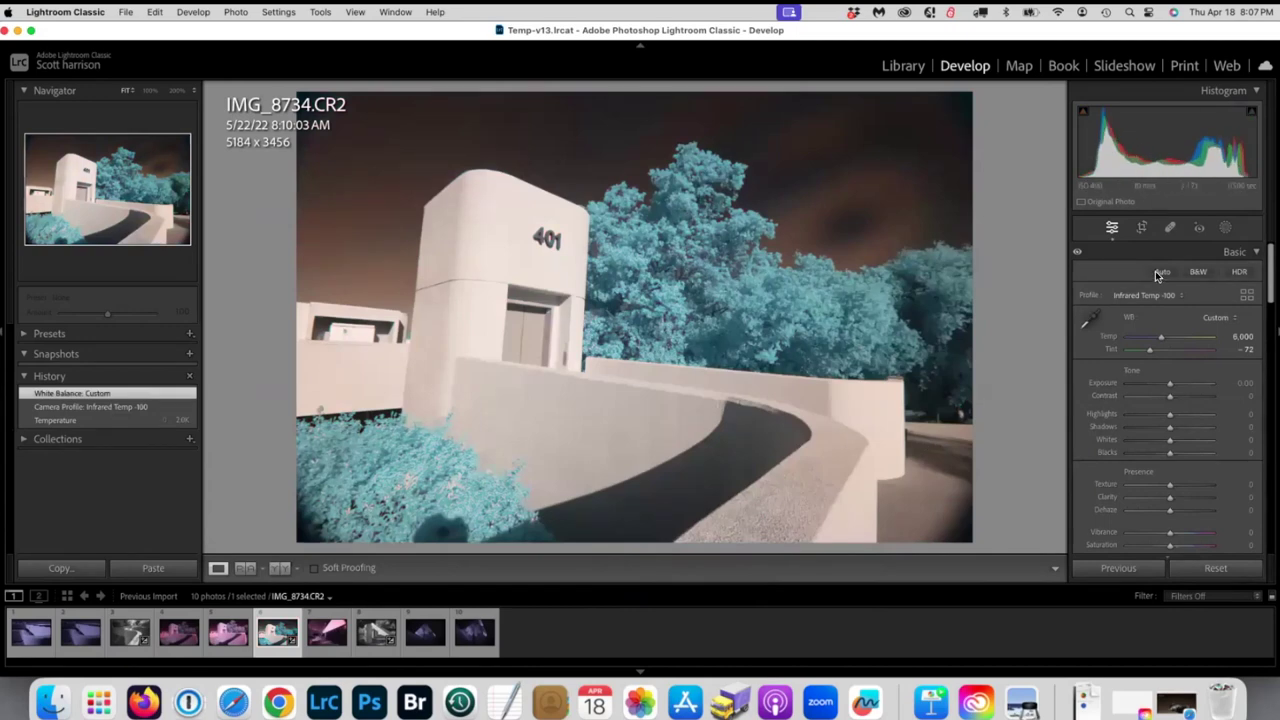
- Apply the 600D -100 RB G-Split profile from the IR Color Swap group to the 401 building photo
click(1181, 295)
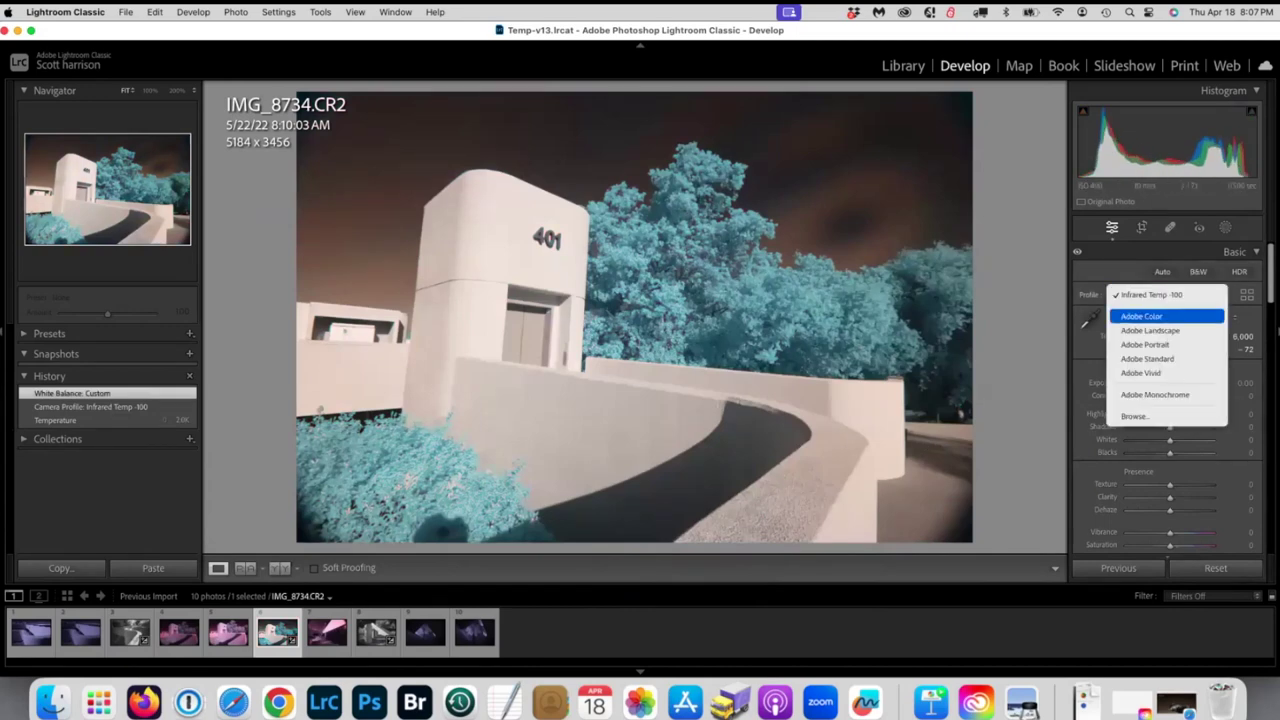
click(1140, 416)
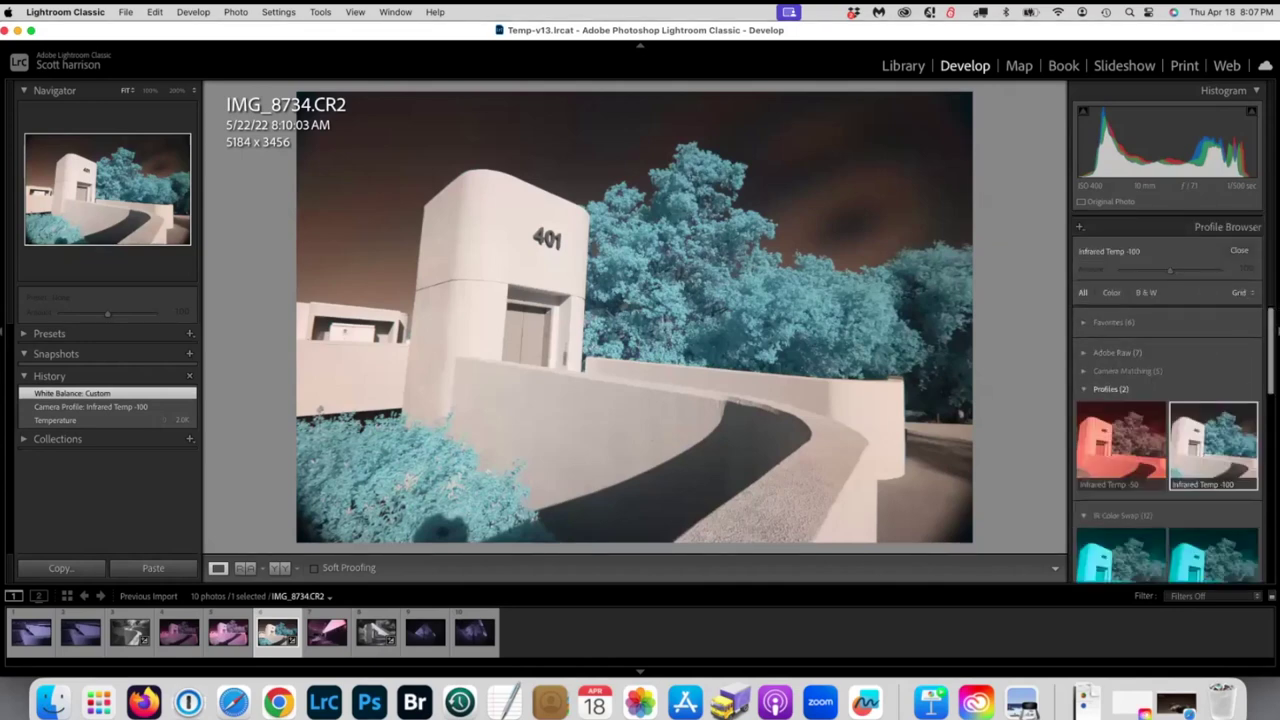
scroll(1168, 444, down, 15)
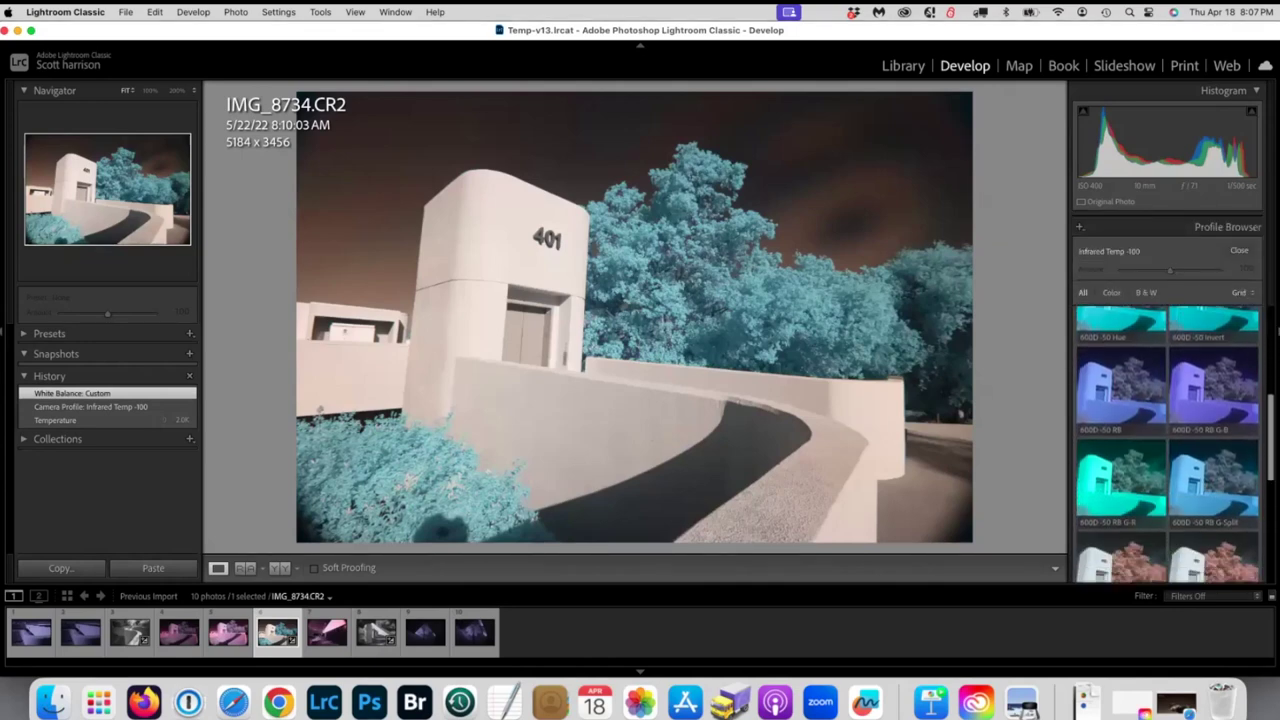
scroll(1168, 444, down, 2)
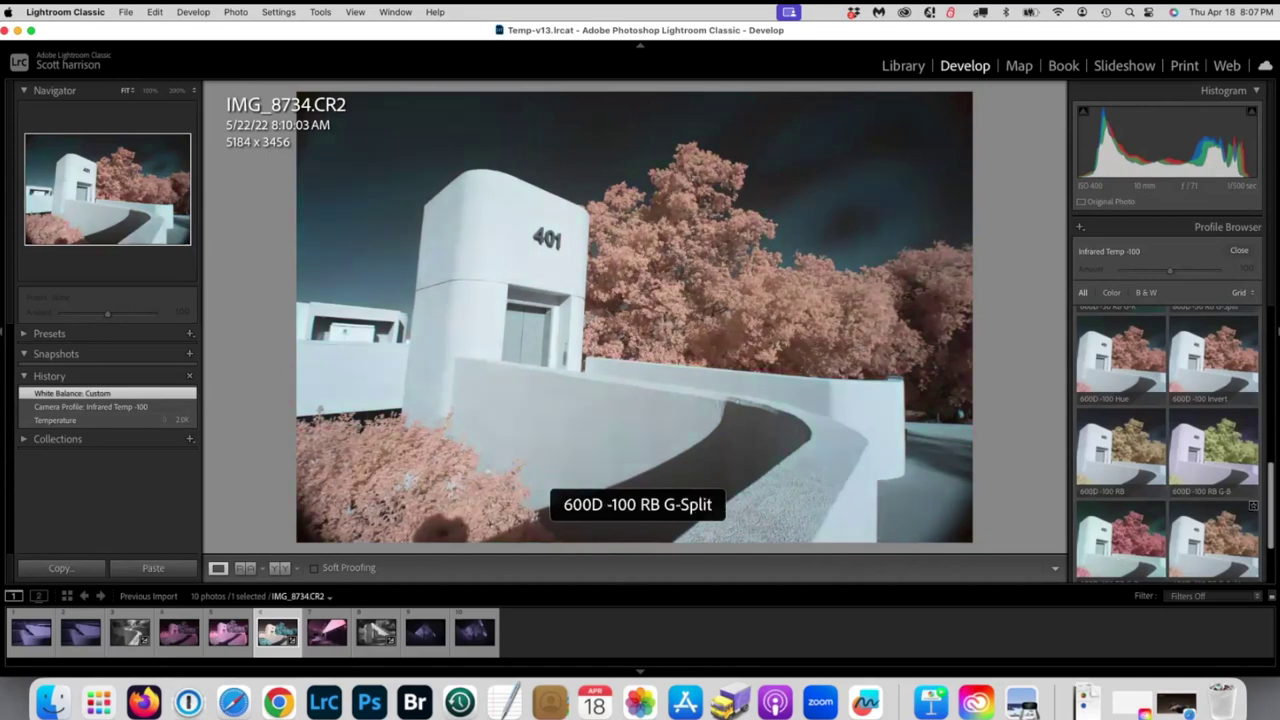
click(1213, 540)
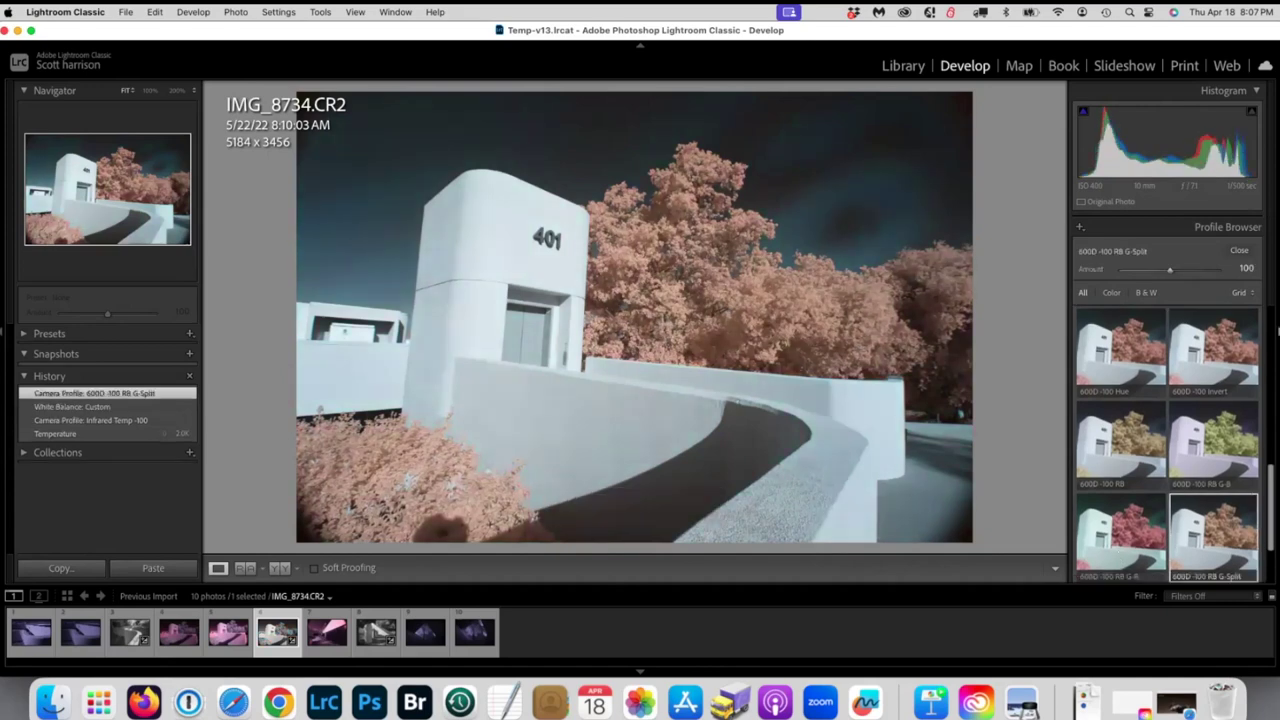
scroll(1200, 480, down, 2)
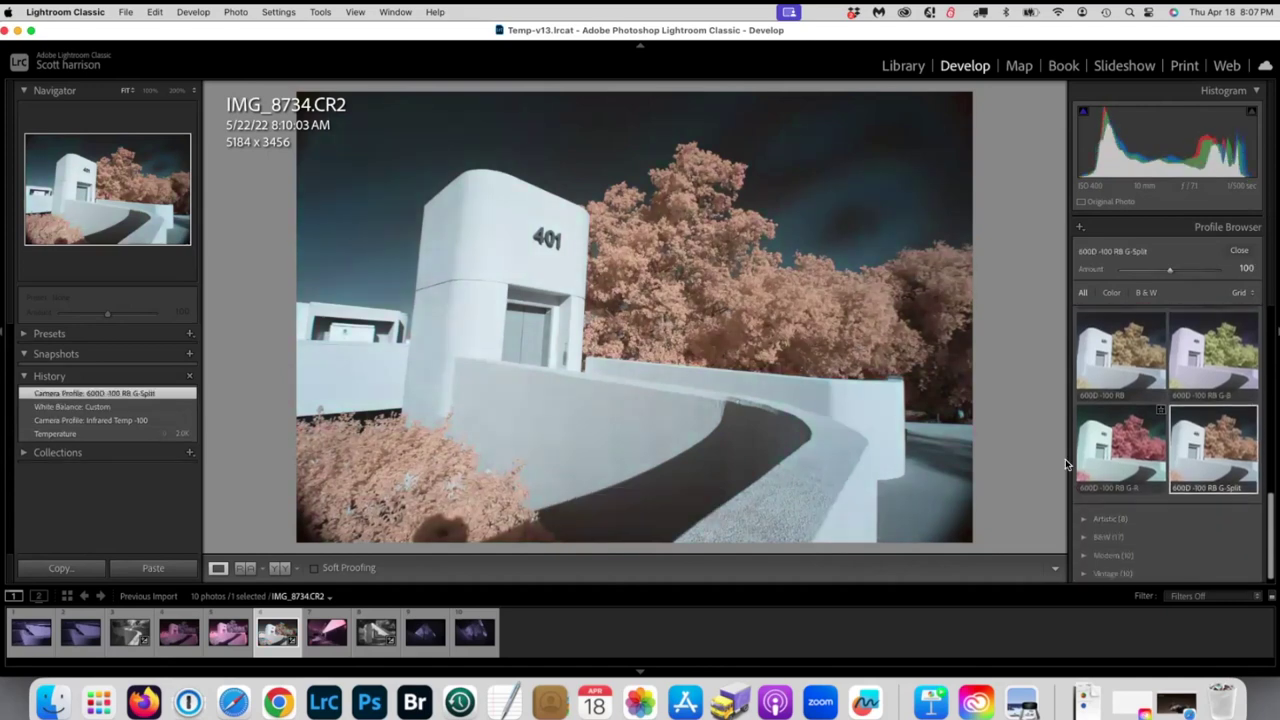